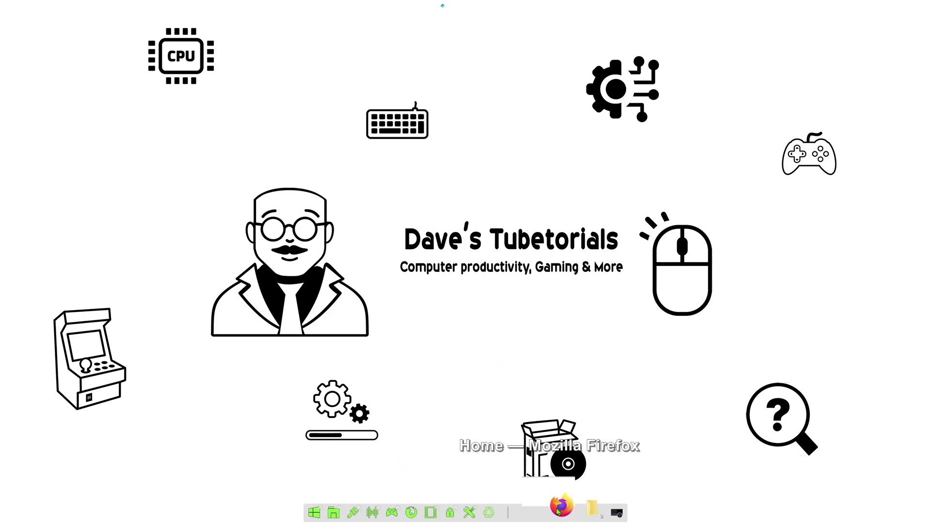
Step: Review the ReShade 6.1.0 Download section on reshade.me, then switch to the ENBInjector page
{"action": "left_click", "coordinate": [561, 507]}
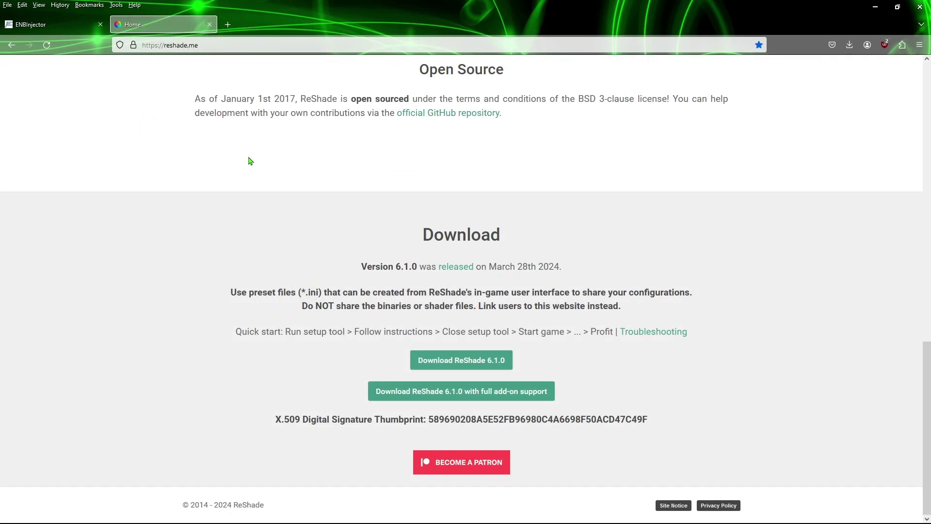
{"action": "scroll", "coordinate": [622, 253], "scroll_direction": "up", "scroll_amount": 15}
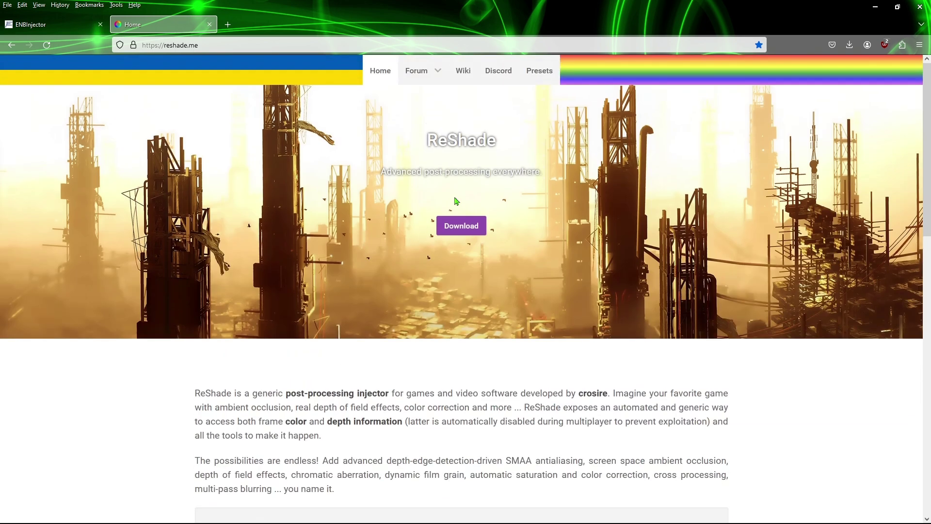
{"action": "scroll", "coordinate": [761, 298], "scroll_direction": "down", "scroll_amount": 15}
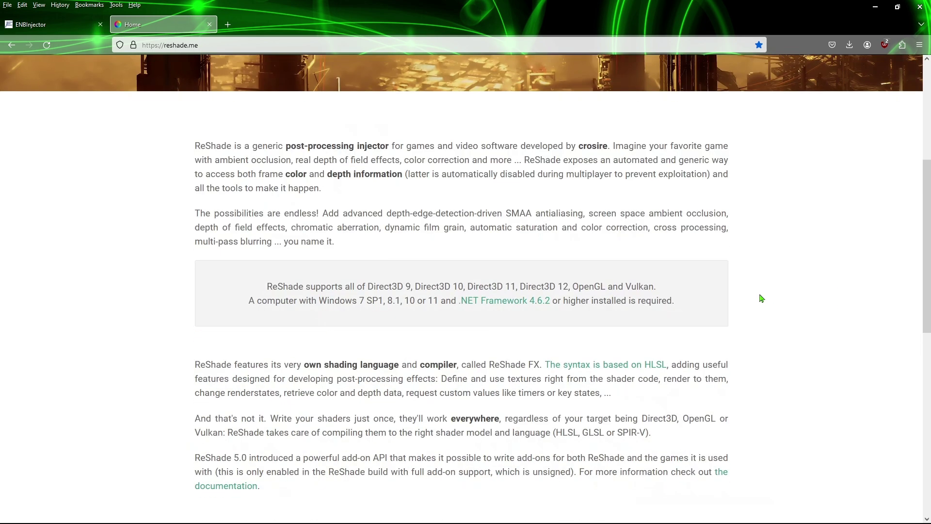
{"action": "scroll", "coordinate": [761, 298], "scroll_direction": "down", "scroll_amount": 1}
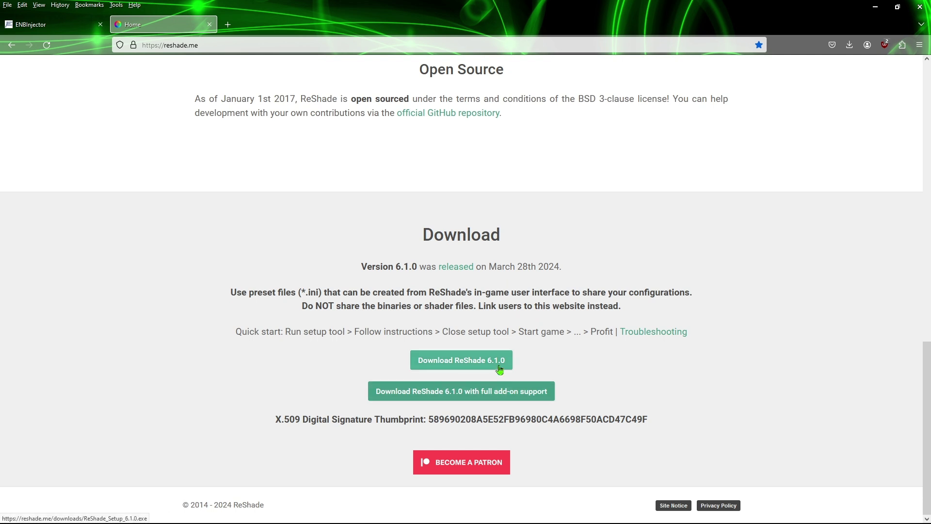
{"action": "scroll", "coordinate": [763, 390], "scroll_direction": "up", "scroll_amount": 8}
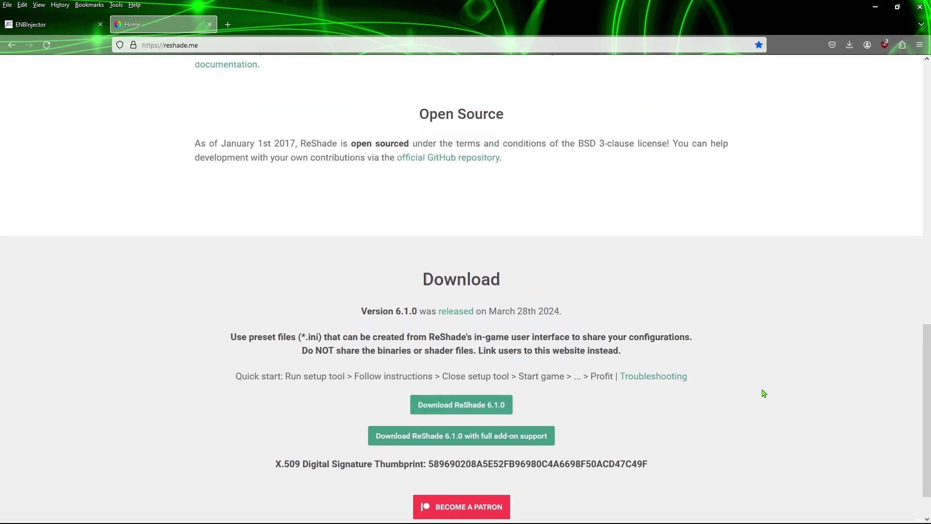
{"action": "scroll", "coordinate": [762, 393], "scroll_direction": "up", "scroll_amount": 5}
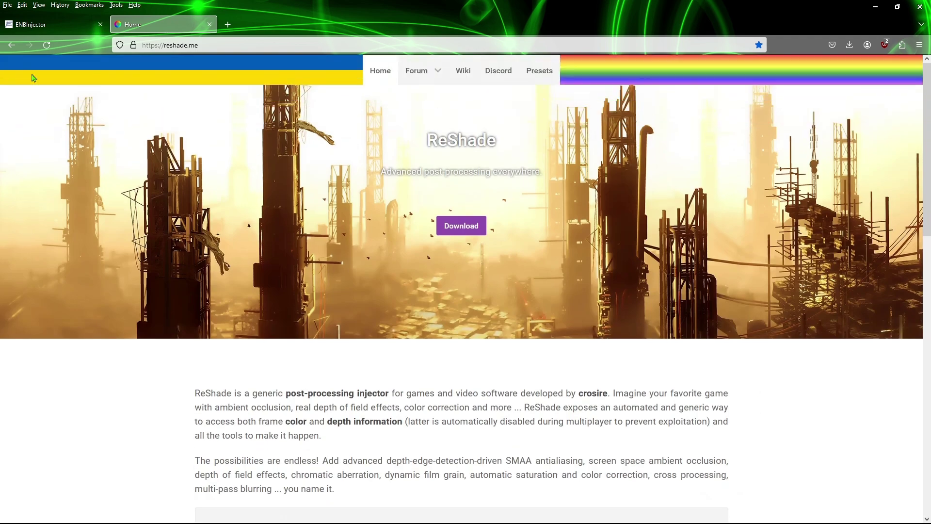
{"action": "left_click", "coordinate": [47, 25]}
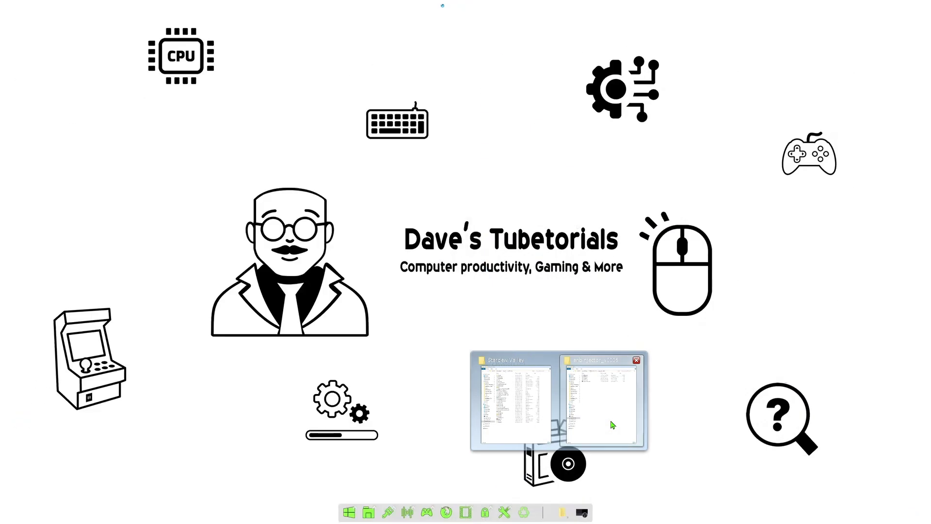
Step: Bring up the enbinjector_v0006 folder window, then minimize it to clear the desktop
{"action": "left_click", "coordinate": [601, 408]}
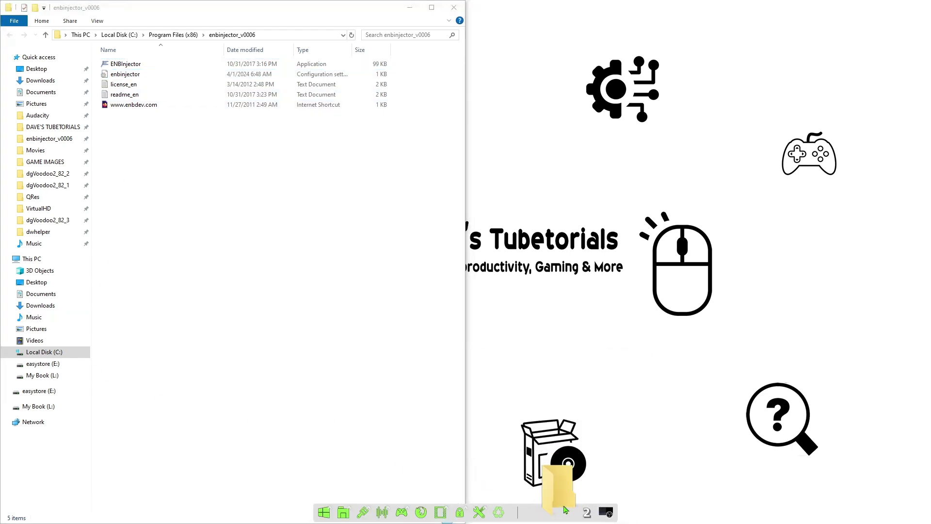
{"action": "mouse_move", "coordinate": [565, 509]}
{"action": "left_click", "coordinate": [606, 432]}
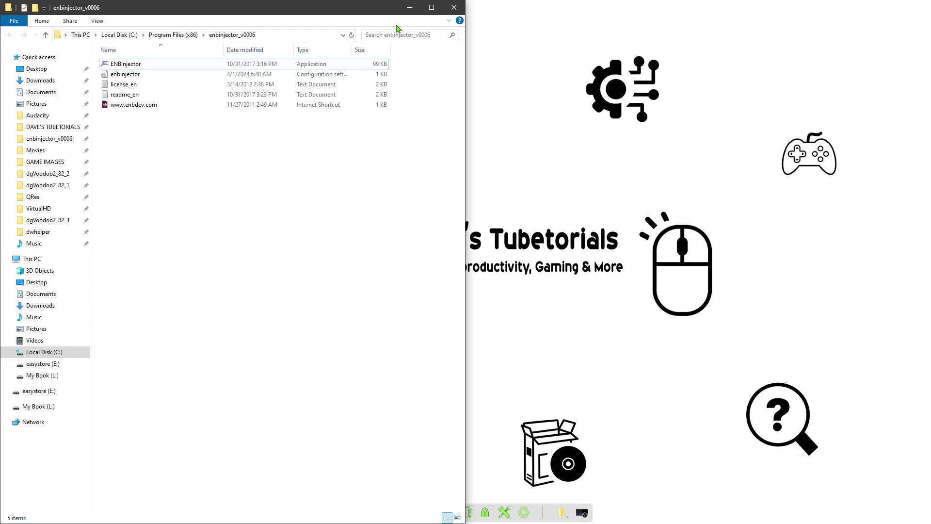
{"action": "left_click", "coordinate": [410, 7]}
{"action": "mouse_move", "coordinate": [577, 518]}
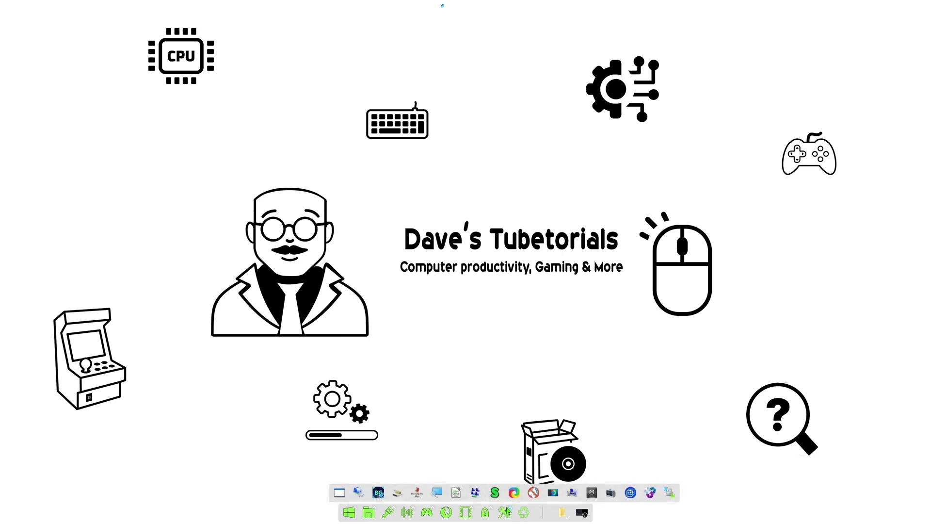
Step: Point ReShade Setup at L:\Games\Stardew Valley\Stardew Valley.exe with DirectX 9 to reach the effects list
{"action": "left_click", "coordinate": [548, 474]}
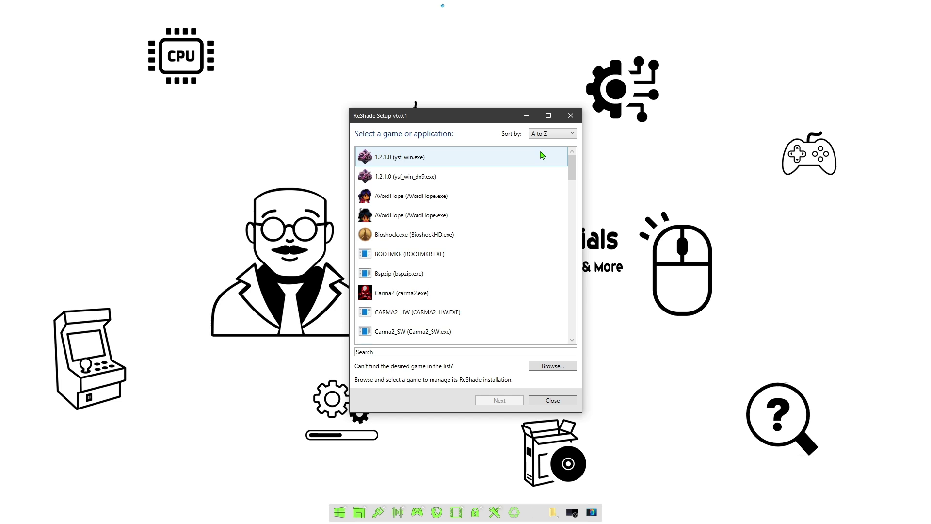
{"action": "left_click", "coordinate": [552, 366]}
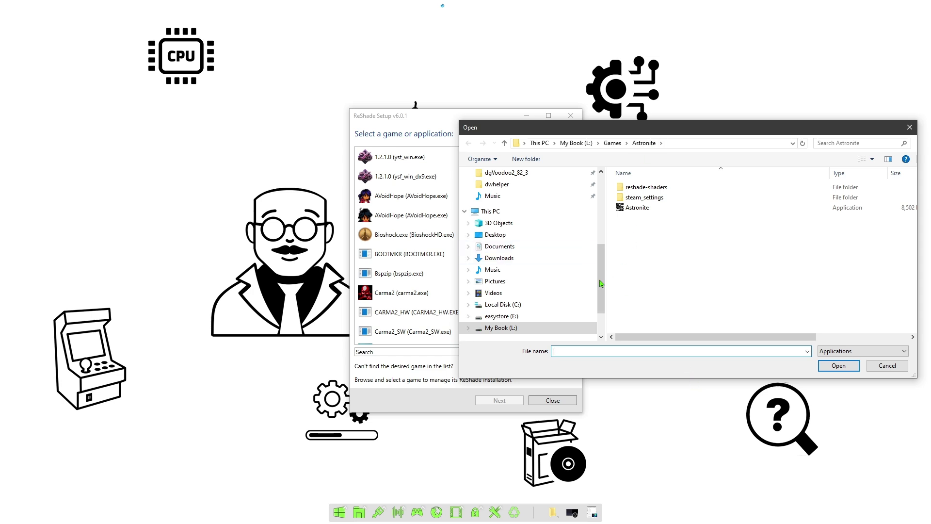
{"action": "left_click", "coordinate": [611, 143]}
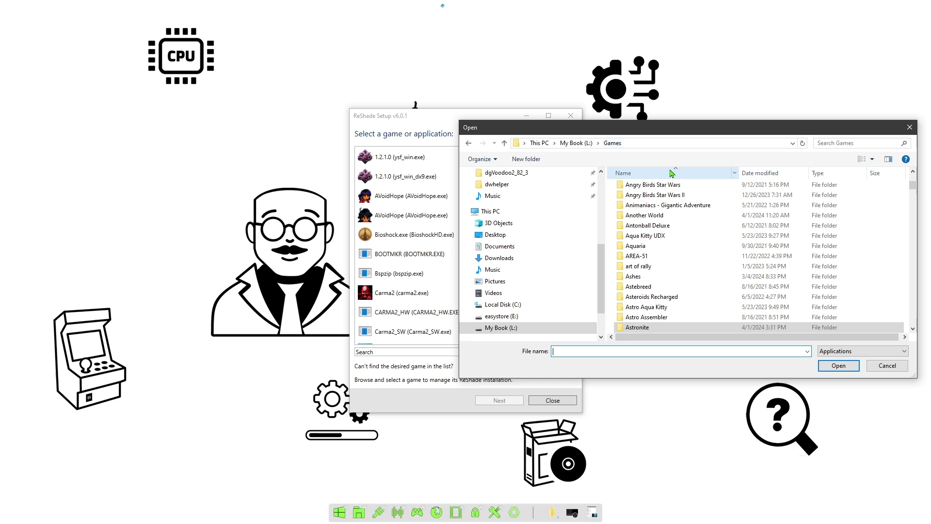
{"action": "left_click", "coordinate": [754, 173]}
{"action": "double_click", "coordinate": [650, 197]}
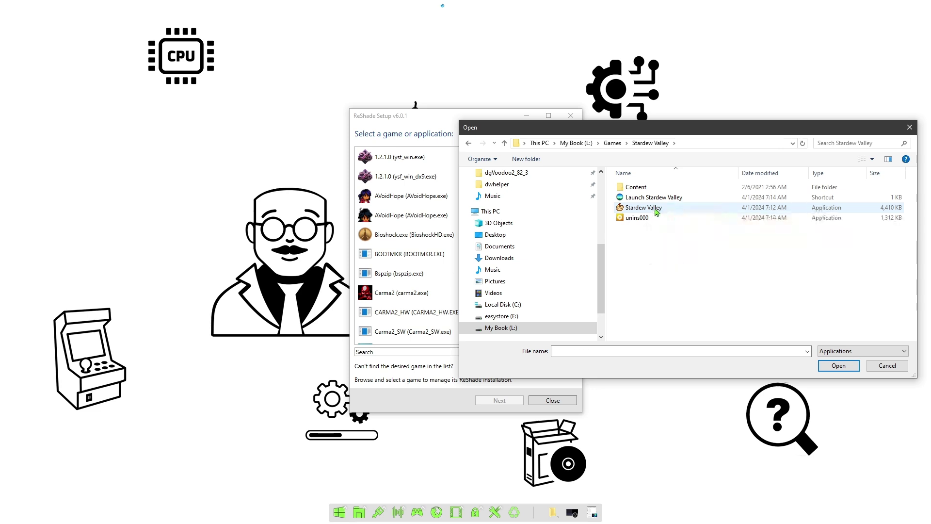
{"action": "left_click", "coordinate": [654, 209]}
{"action": "left_click", "coordinate": [833, 367]}
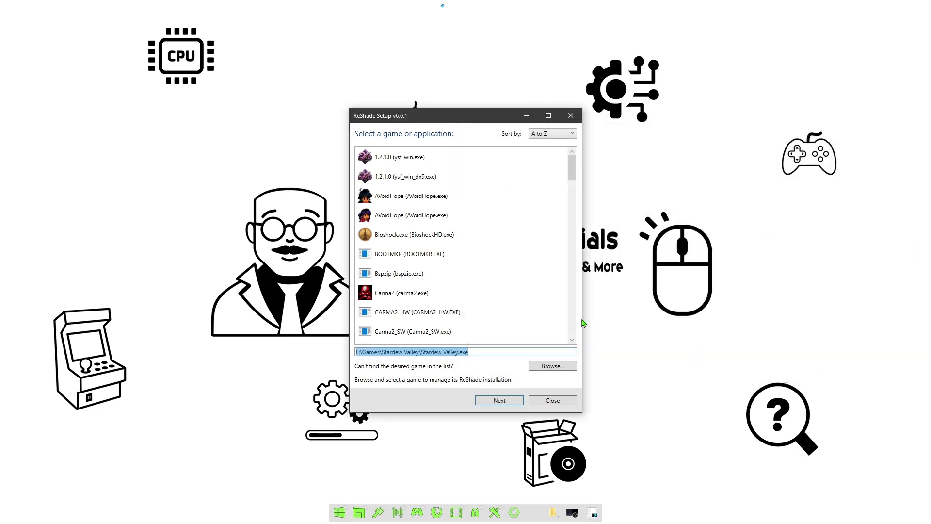
{"action": "left_click", "coordinate": [510, 403]}
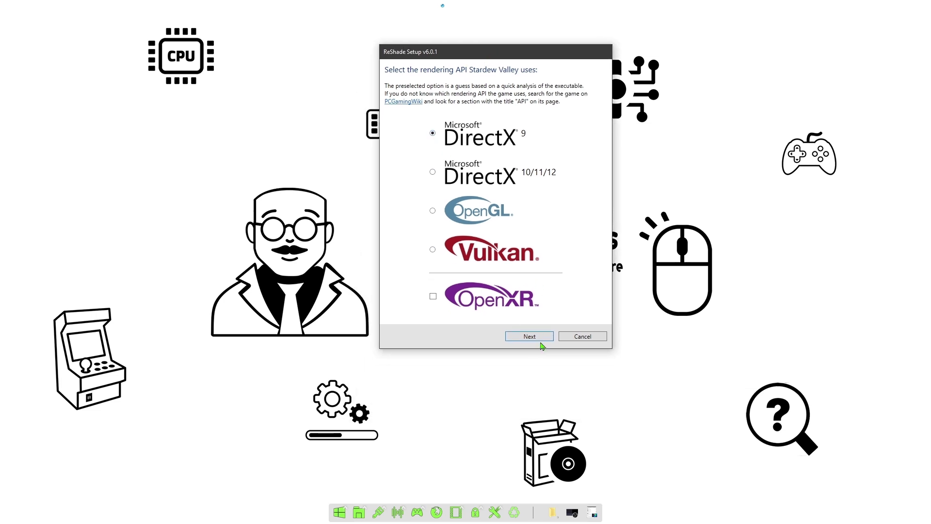
{"action": "left_click", "coordinate": [536, 338]}
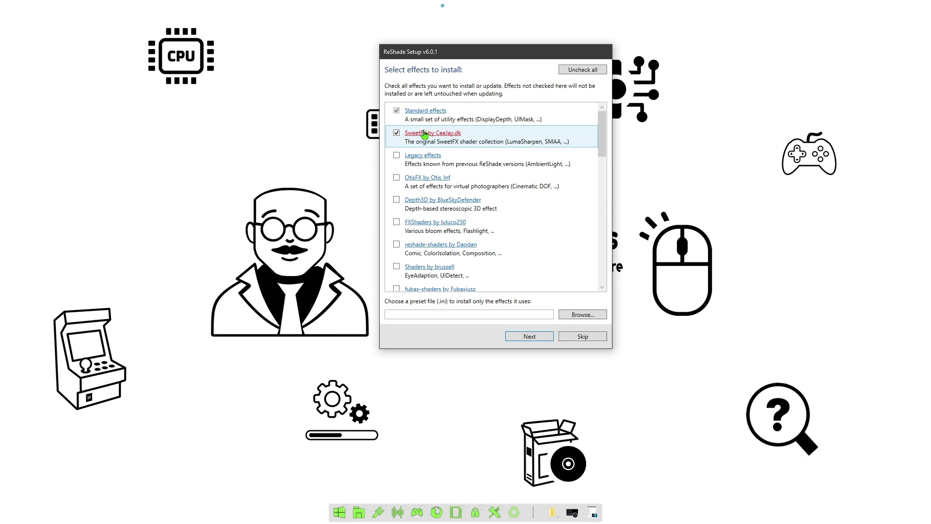
Step: Expand the Legacy and SweetFX groups and exclude ASCII.fx through LiftGammaGain.fx
{"action": "left_click", "coordinate": [397, 156]}
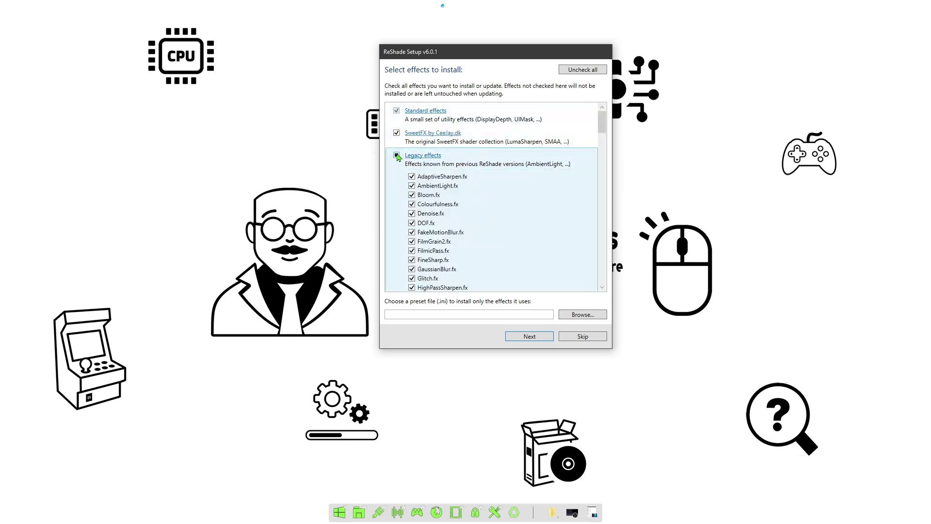
{"action": "left_click", "coordinate": [397, 133]}
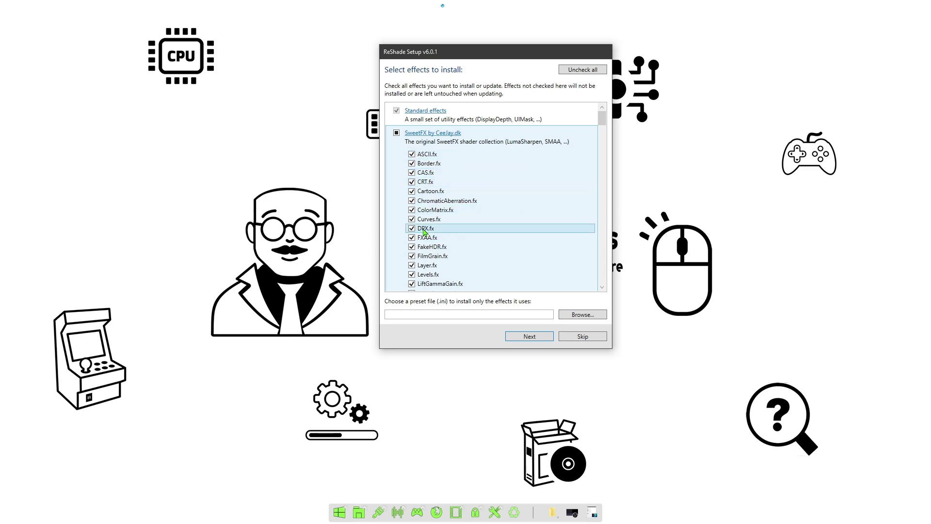
{"action": "left_click", "coordinate": [412, 154]}
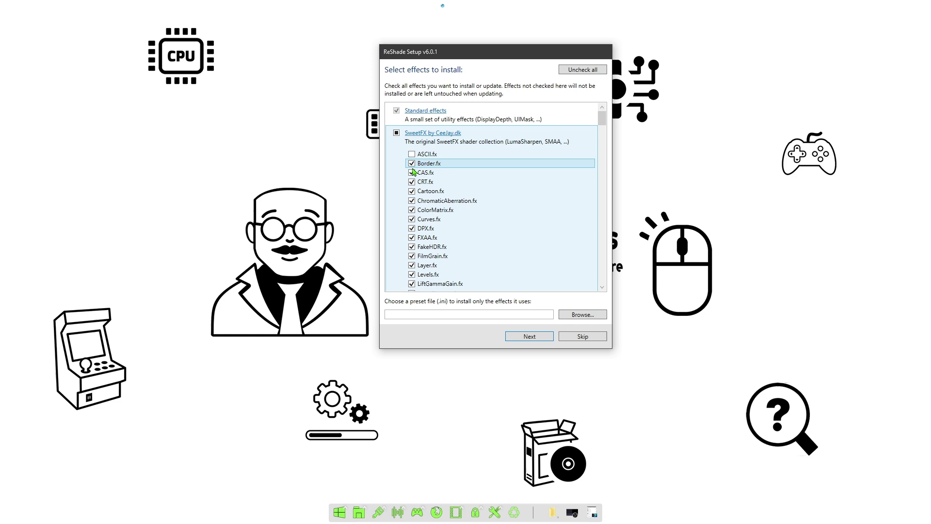
{"action": "left_click", "coordinate": [411, 164]}
{"action": "left_click", "coordinate": [412, 173]}
{"action": "left_click", "coordinate": [412, 191]}
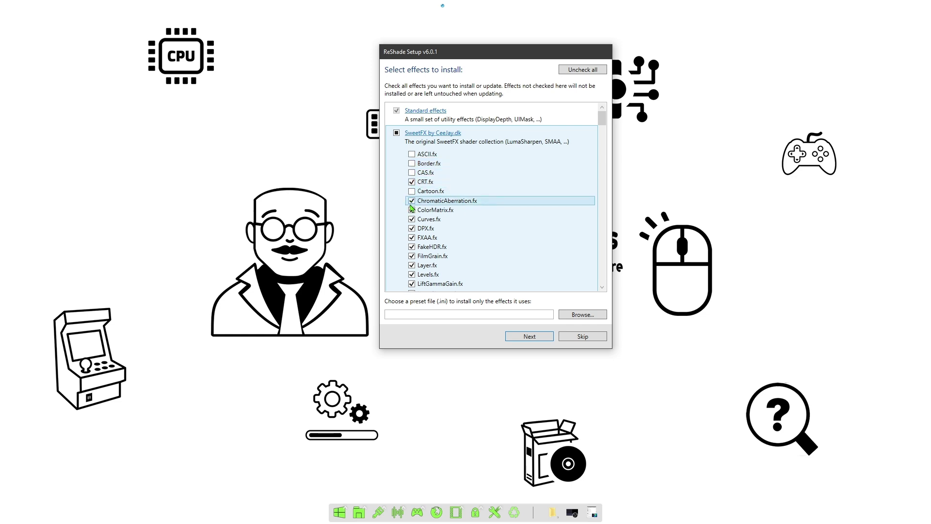
{"action": "left_click", "coordinate": [412, 201]}
{"action": "left_click", "coordinate": [412, 210]}
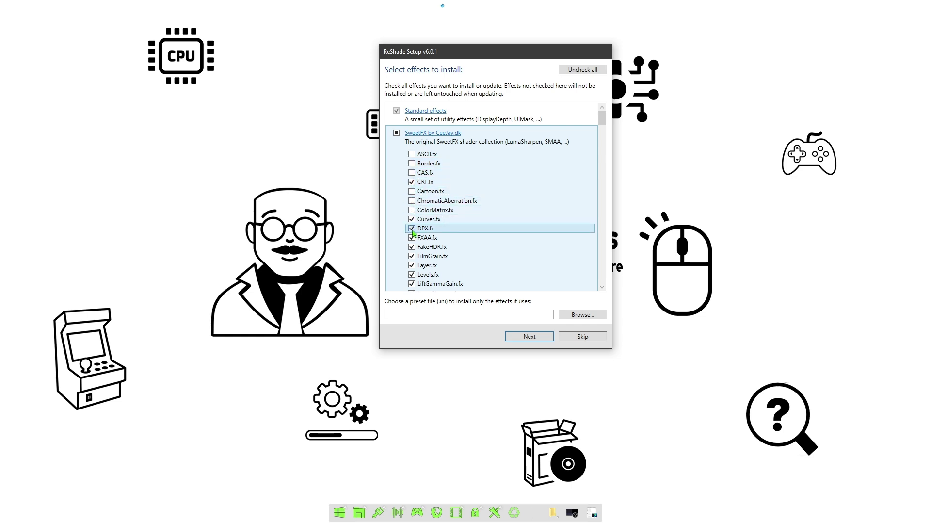
{"action": "left_click", "coordinate": [412, 219]}
{"action": "left_click", "coordinate": [412, 228]}
{"action": "left_click", "coordinate": [412, 238]}
{"action": "left_click", "coordinate": [411, 247]}
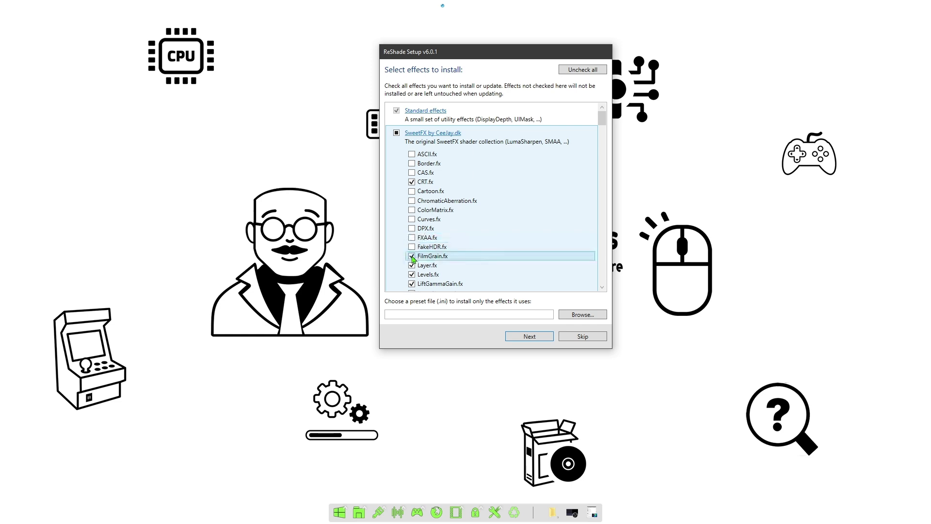
{"action": "left_click", "coordinate": [411, 256]}
{"action": "left_click", "coordinate": [412, 274]}
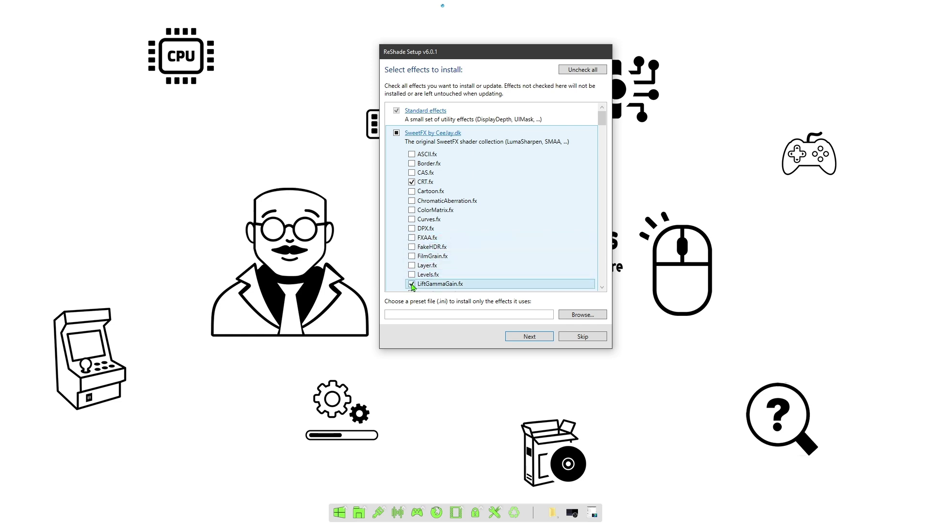
{"action": "left_click", "coordinate": [412, 283]}
Step: Exclude LumaSharpen, Nostalgia, SMAA, Sepia, Splitscreen, Technicolor2, Vibrance and Vignette effects
{"action": "scroll", "coordinate": [602, 123], "scroll_direction": "down", "scroll_amount": 5}
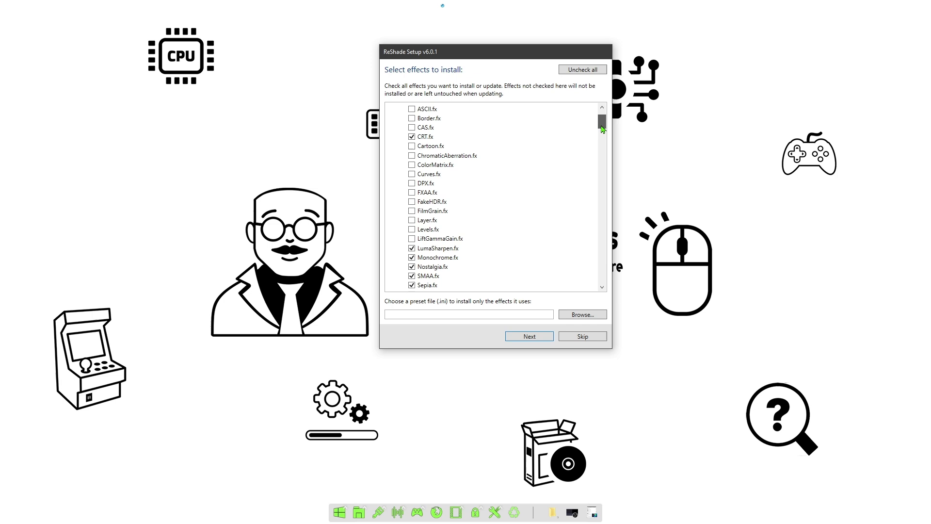
{"action": "left_click", "coordinate": [412, 158]}
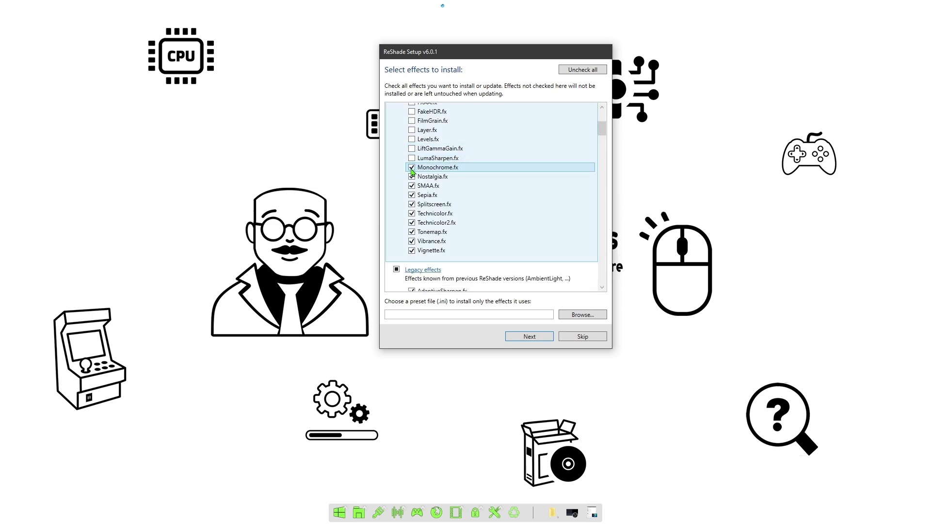
{"action": "left_click", "coordinate": [411, 176]}
{"action": "left_click", "coordinate": [412, 186]}
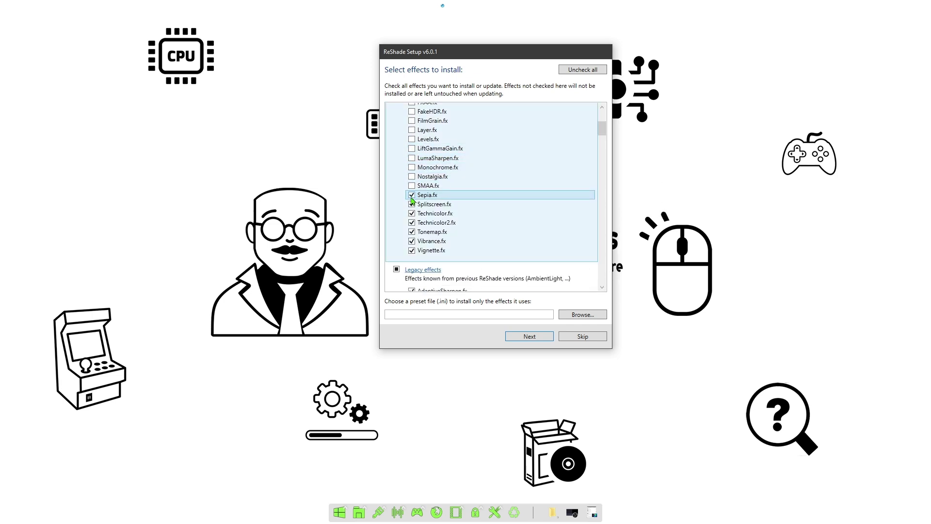
{"action": "left_click", "coordinate": [412, 195]}
{"action": "left_click", "coordinate": [412, 204]}
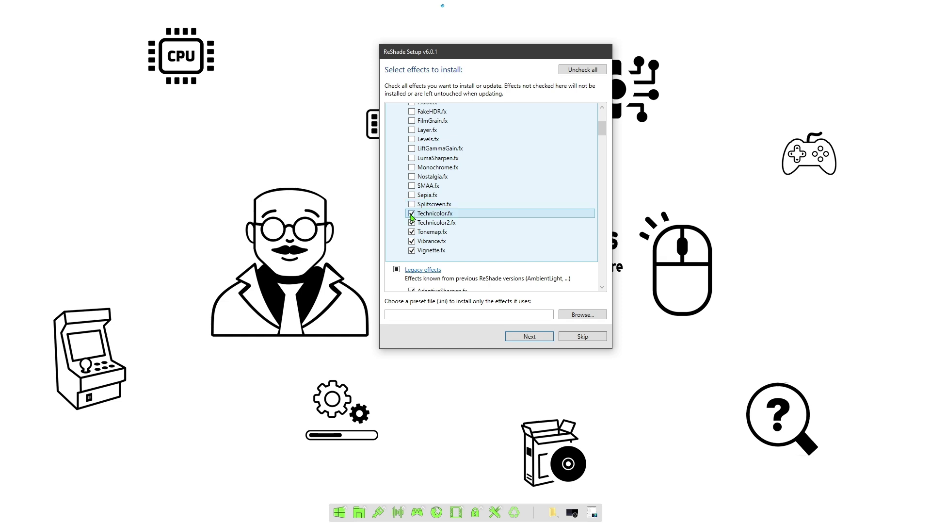
{"action": "left_click", "coordinate": [412, 222]}
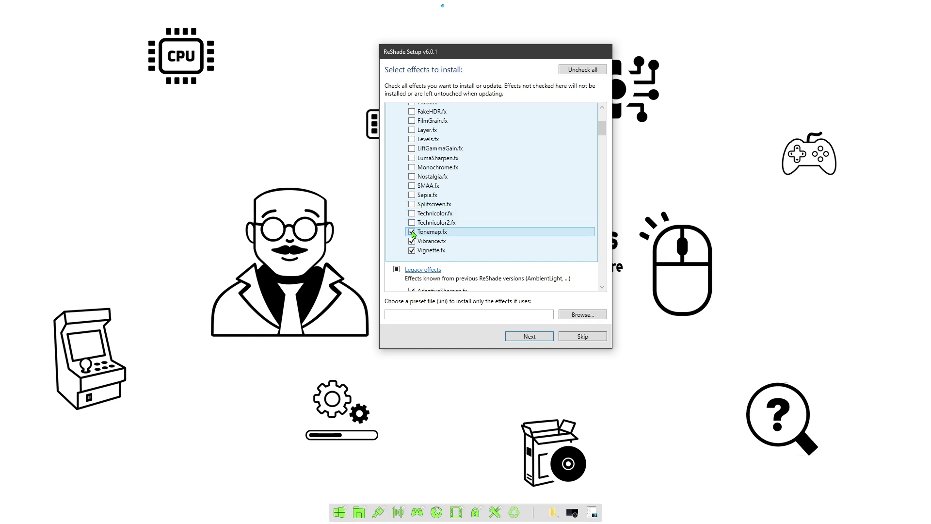
{"action": "left_click", "coordinate": [412, 241]}
{"action": "left_click", "coordinate": [411, 251]}
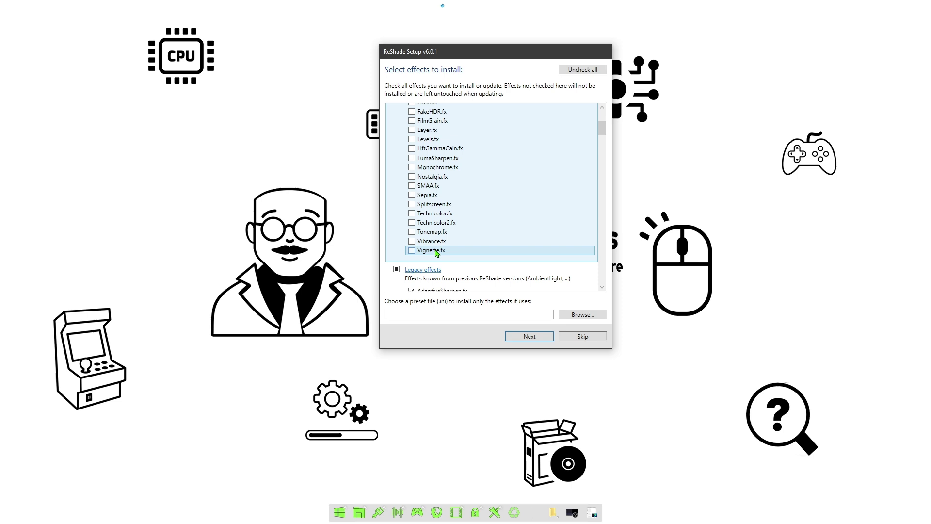
Step: Exclude the effects from AdaptiveSharpen.fx through Glitch.fx
{"action": "left_click_drag", "start_coordinate": [604, 133], "coordinate": [602, 113]}
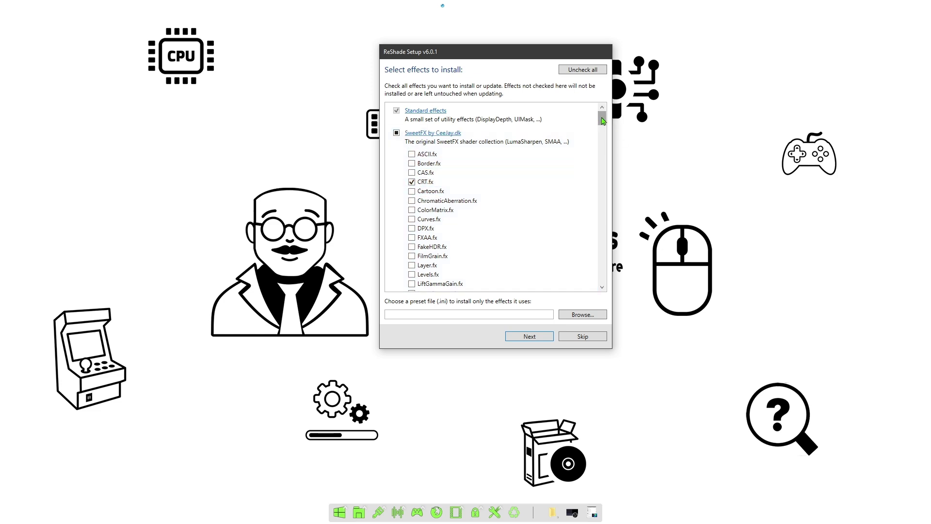
{"action": "left_click_drag", "start_coordinate": [603, 120], "coordinate": [601, 140]}
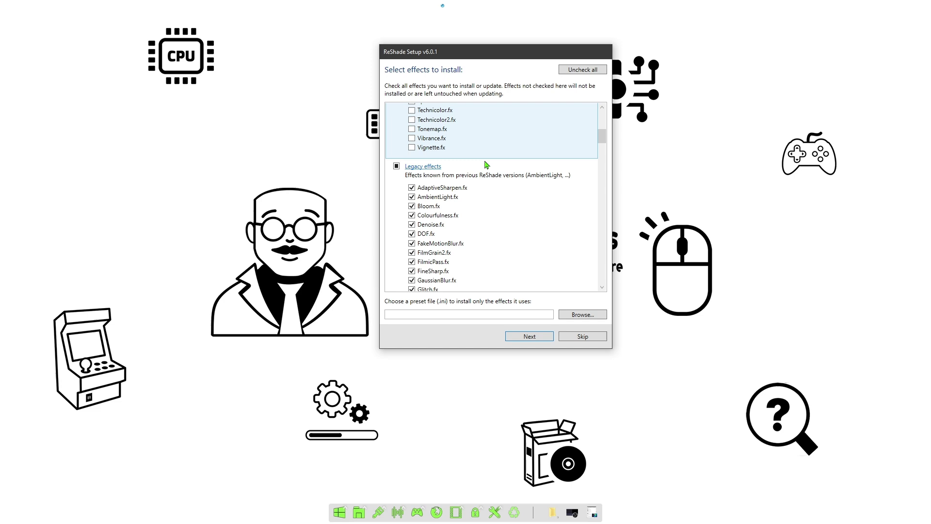
{"action": "left_click", "coordinate": [411, 187]}
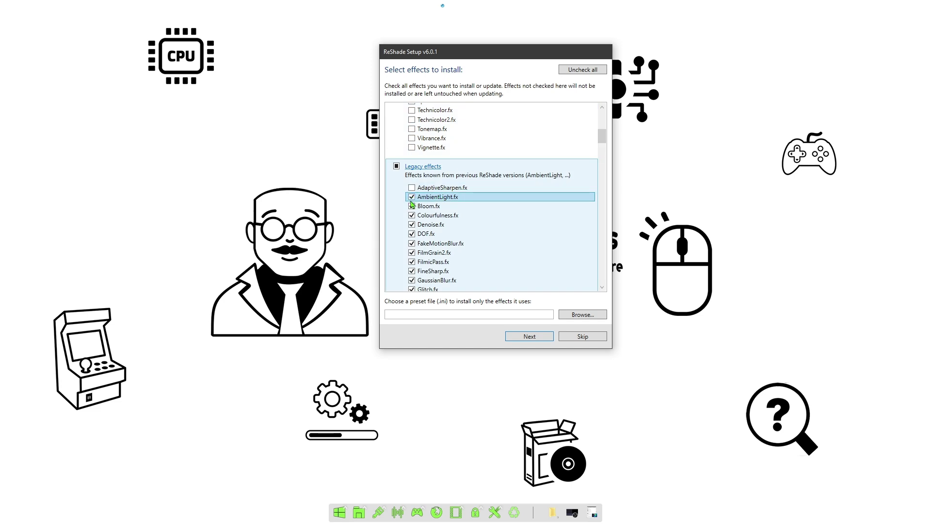
{"action": "left_click", "coordinate": [411, 196]}
{"action": "left_click", "coordinate": [412, 205]}
{"action": "left_click", "coordinate": [411, 215]}
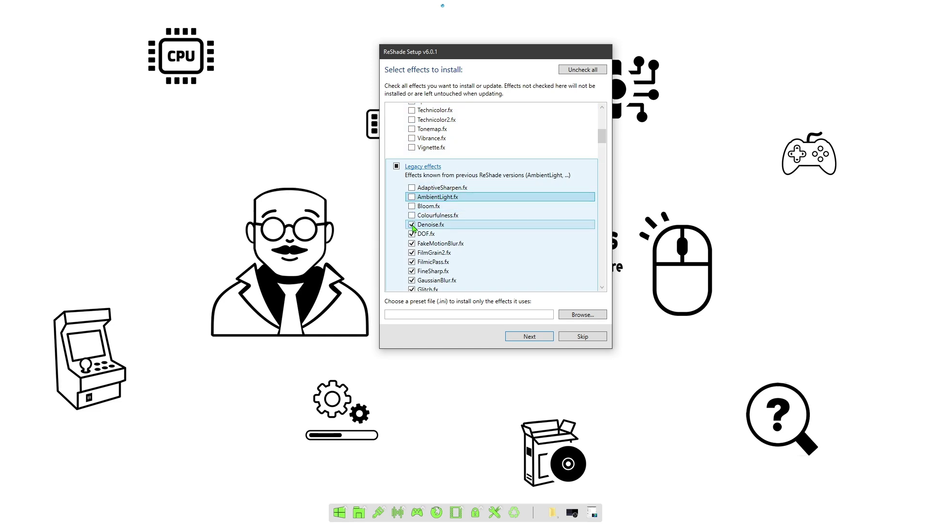
{"action": "left_click", "coordinate": [411, 224]}
{"action": "left_click", "coordinate": [411, 234]}
{"action": "left_click", "coordinate": [411, 243]}
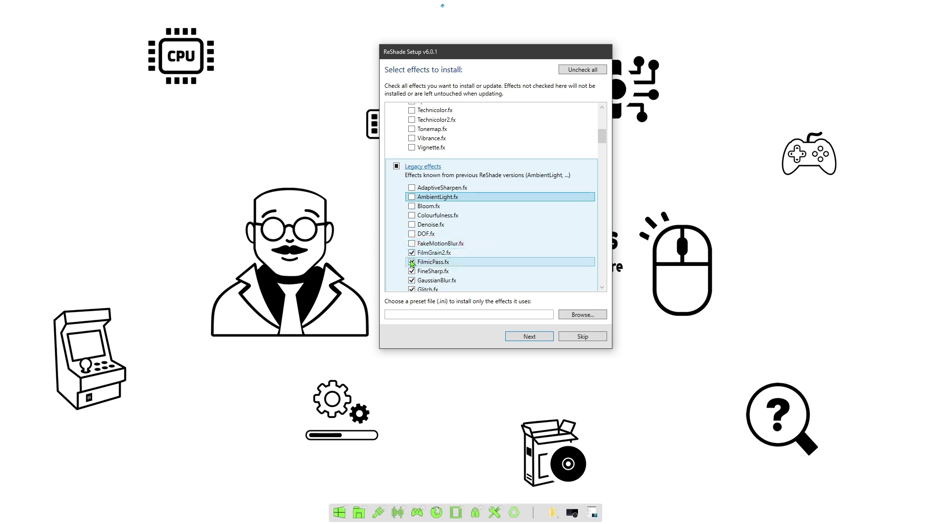
{"action": "left_click", "coordinate": [412, 262]}
{"action": "left_click", "coordinate": [412, 271]}
{"action": "left_click", "coordinate": [412, 252]}
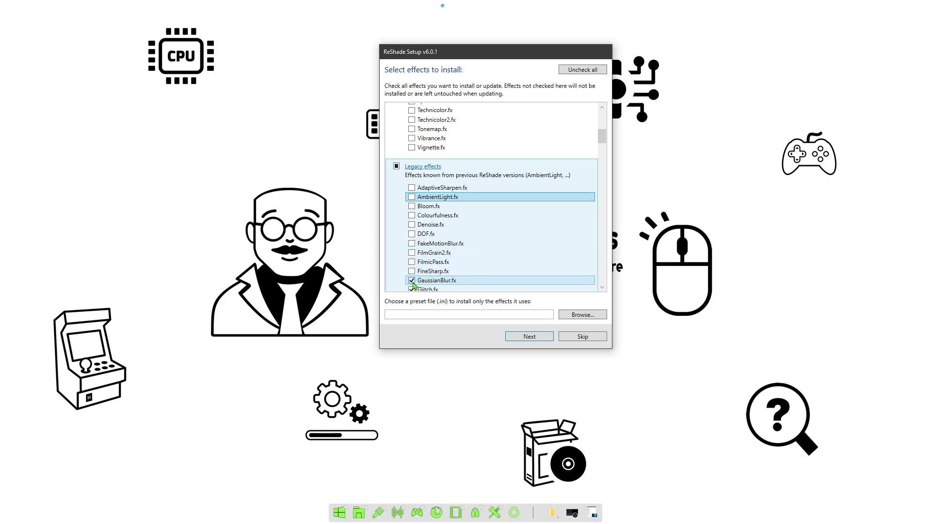
{"action": "left_click", "coordinate": [411, 280]}
{"action": "left_click", "coordinate": [411, 289]}
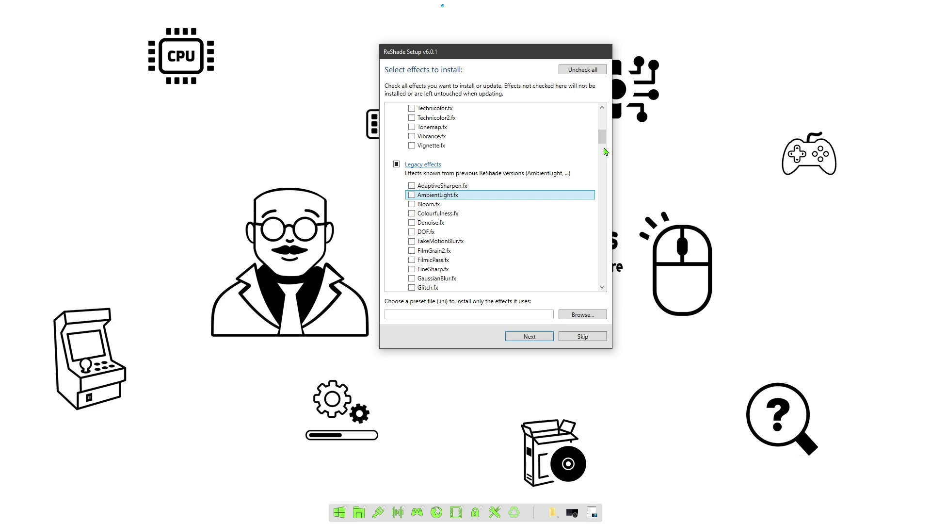
Step: Exclude HSLShift.fx through SurfaceBlur.fx, leaving only CRT.fx and HQ4X.fx selected
{"action": "scroll", "coordinate": [605, 151], "scroll_direction": "down", "scroll_amount": 3}
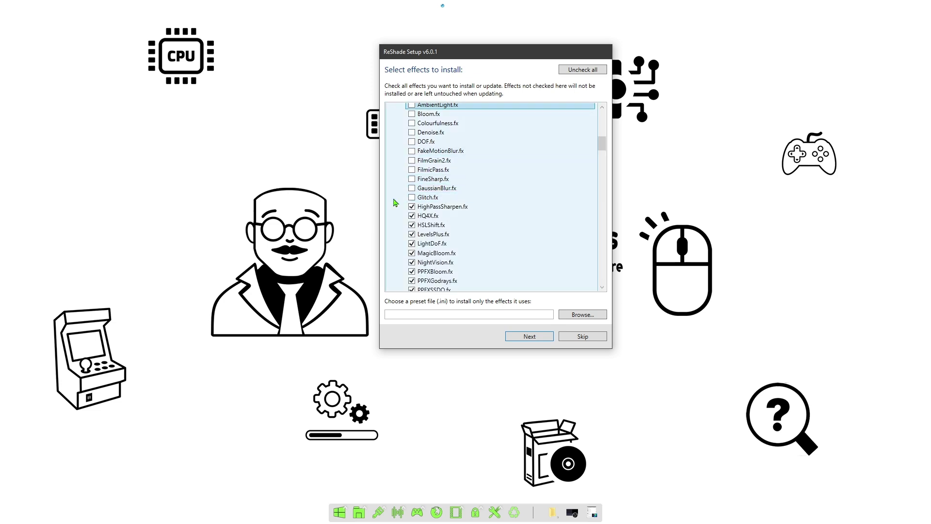
{"action": "left_click", "coordinate": [412, 225]}
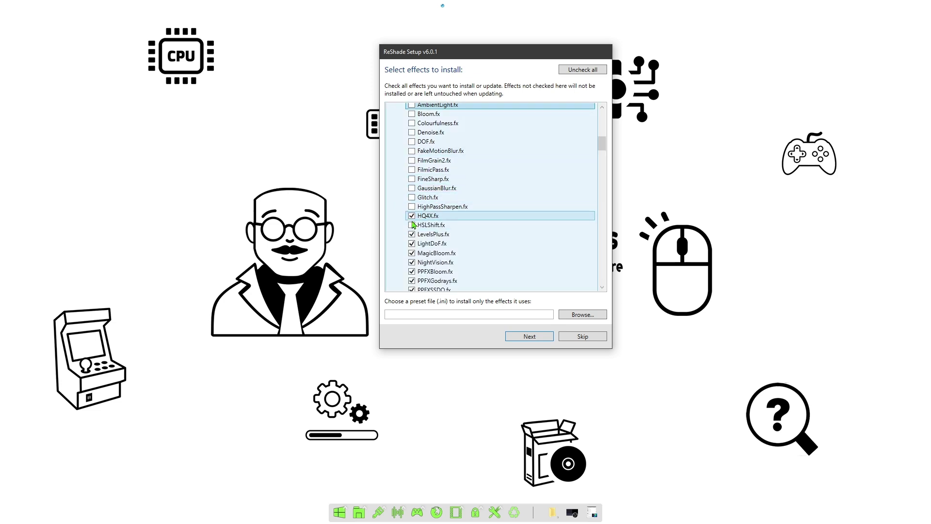
{"action": "left_click", "coordinate": [411, 235]}
{"action": "left_click", "coordinate": [412, 244]}
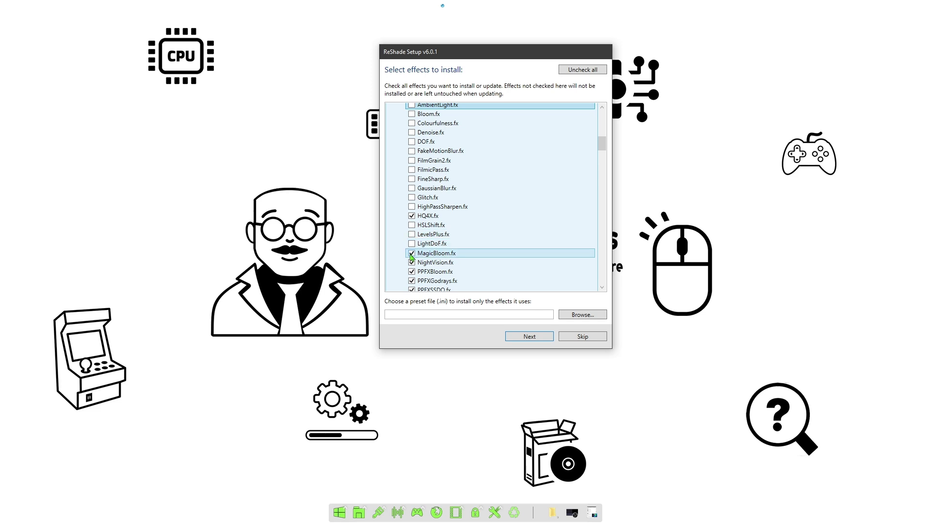
{"action": "left_click", "coordinate": [412, 252]}
{"action": "left_click", "coordinate": [411, 262]}
{"action": "left_click", "coordinate": [412, 271]}
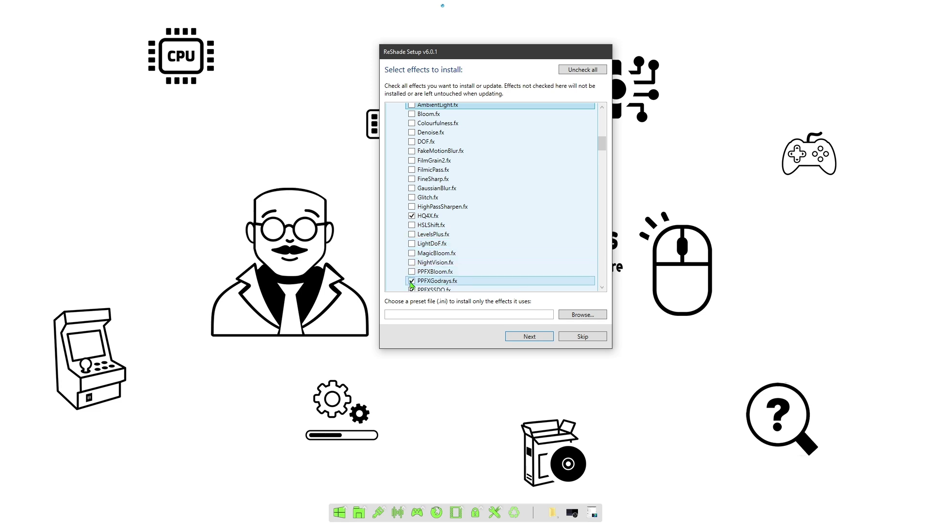
{"action": "left_click", "coordinate": [412, 280]}
{"action": "left_click", "coordinate": [412, 289]}
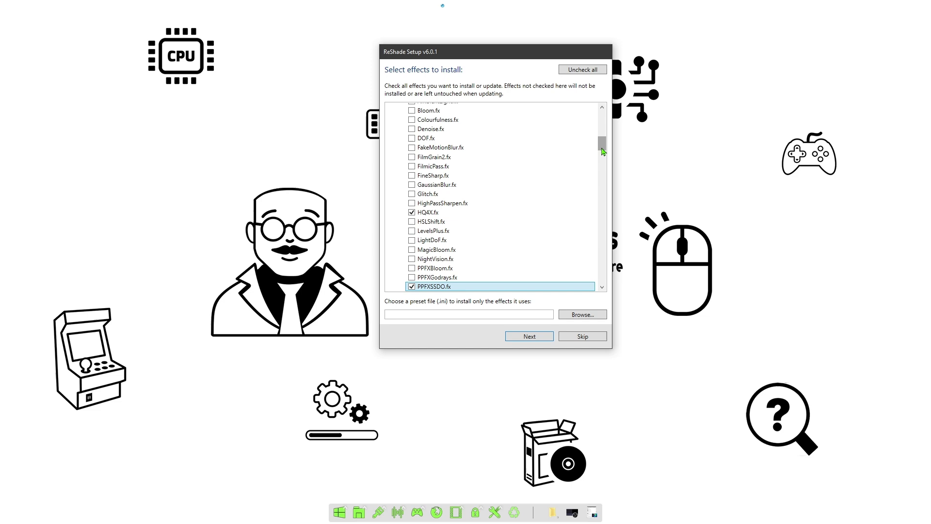
{"action": "left_click_drag", "start_coordinate": [603, 151], "coordinate": [603, 159]}
{"action": "left_click", "coordinate": [412, 177]}
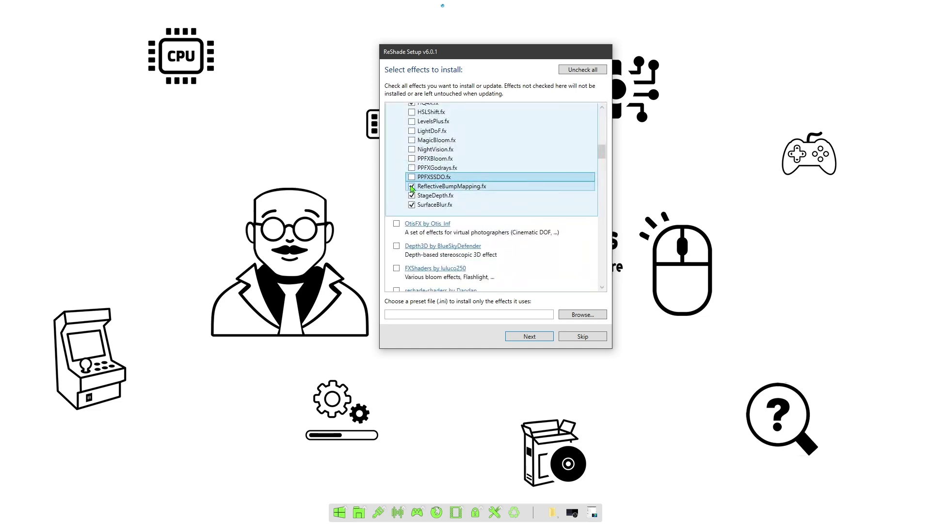
{"action": "left_click", "coordinate": [412, 187]}
{"action": "left_click", "coordinate": [412, 196]}
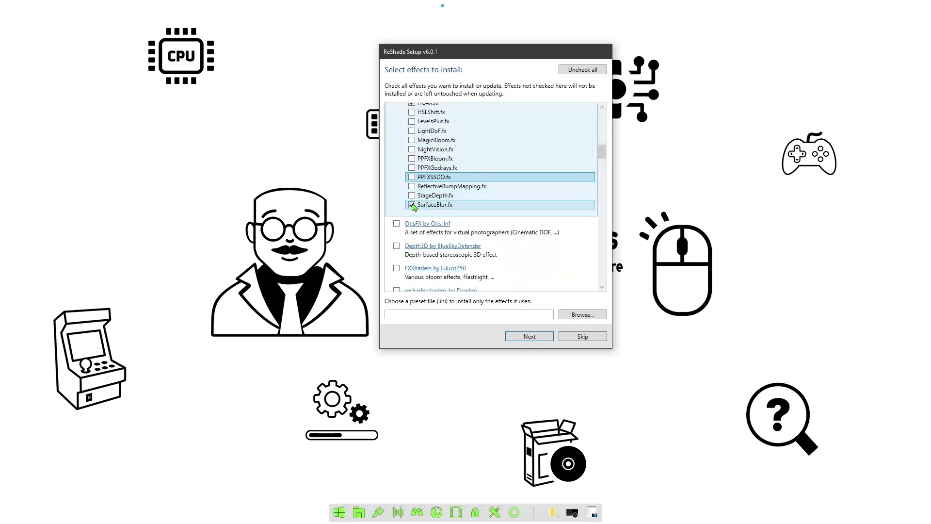
{"action": "left_click", "coordinate": [411, 205]}
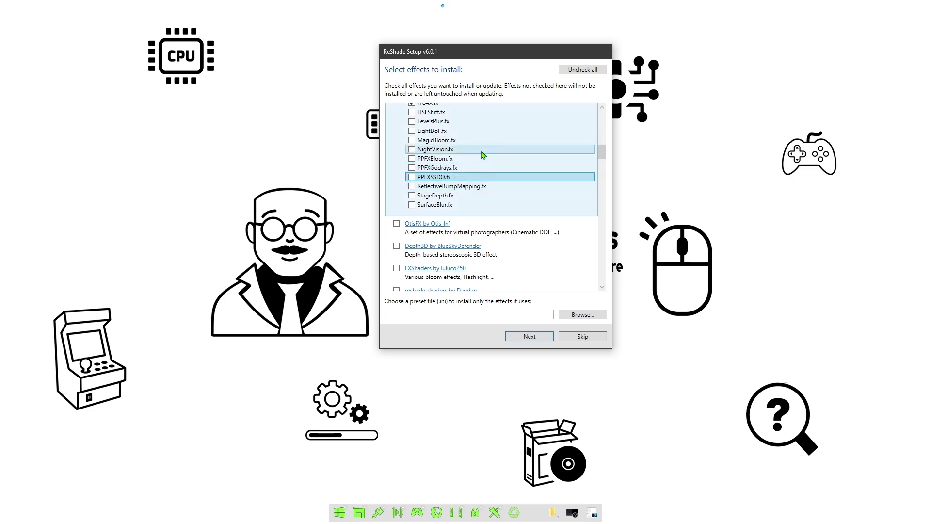
Step: Complete the ReShade installation and bring up the Stardew Valley folder window
{"action": "left_click", "coordinate": [530, 338]}
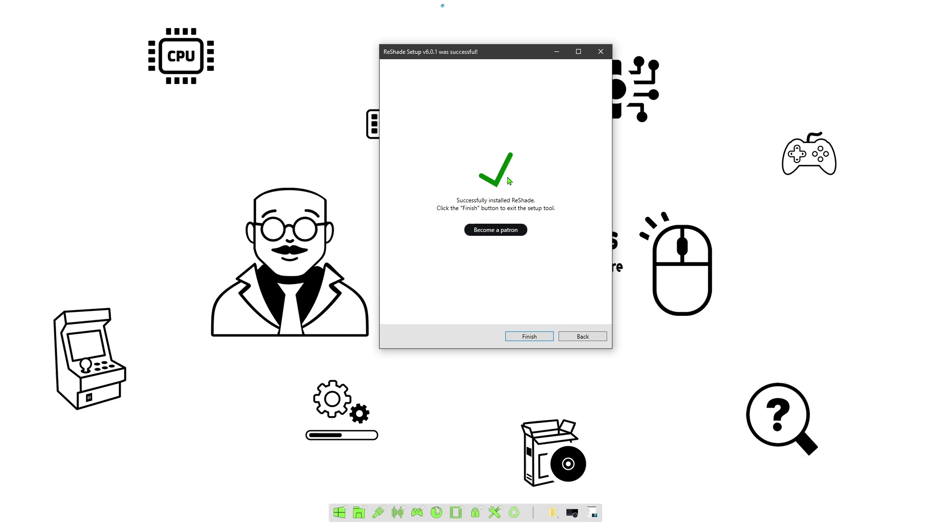
{"action": "left_click", "coordinate": [529, 336]}
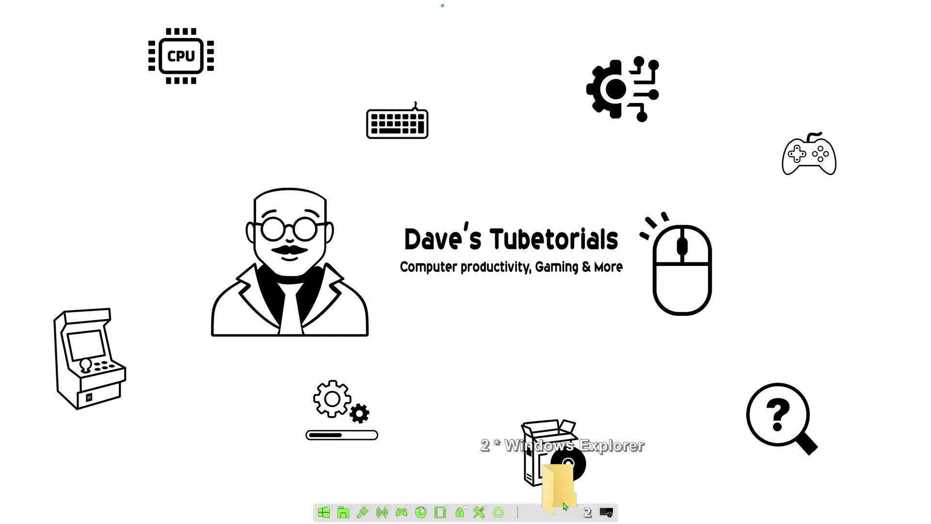
{"action": "mouse_move", "coordinate": [568, 502]}
{"action": "left_click", "coordinate": [514, 397]}
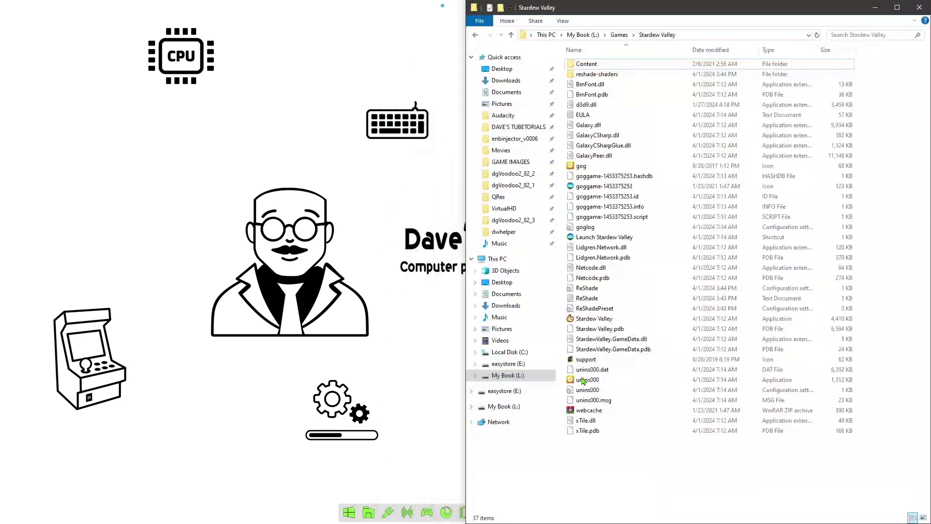
Step: Check inside reshade-shaders, return to the game folder, and select Stardew Valley.exe
{"action": "double_click", "coordinate": [610, 77]}
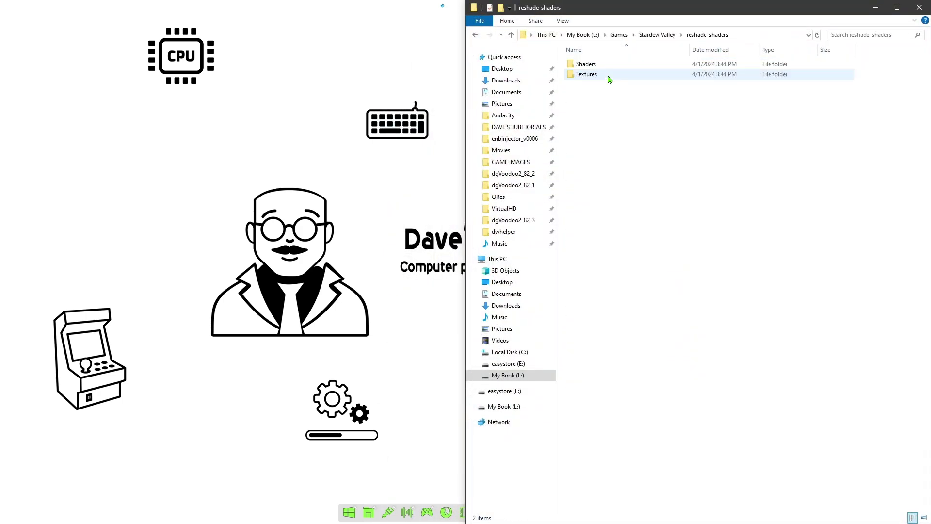
{"action": "left_click", "coordinate": [476, 35]}
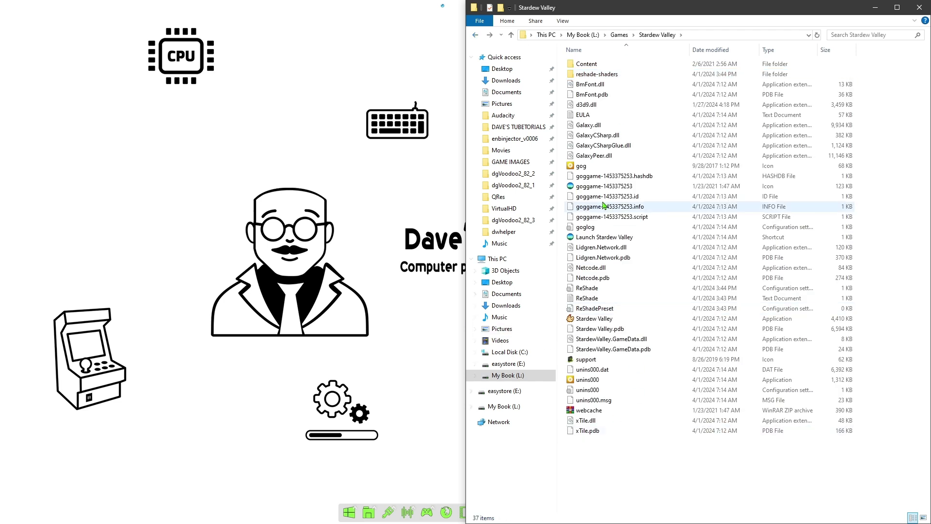
{"action": "left_click", "coordinate": [610, 320]}
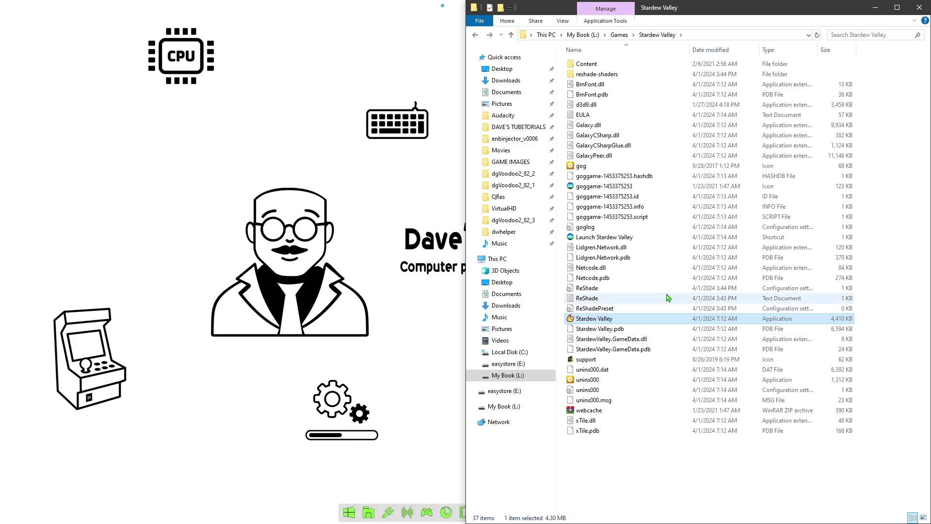
{"action": "key", "text": "Return"}
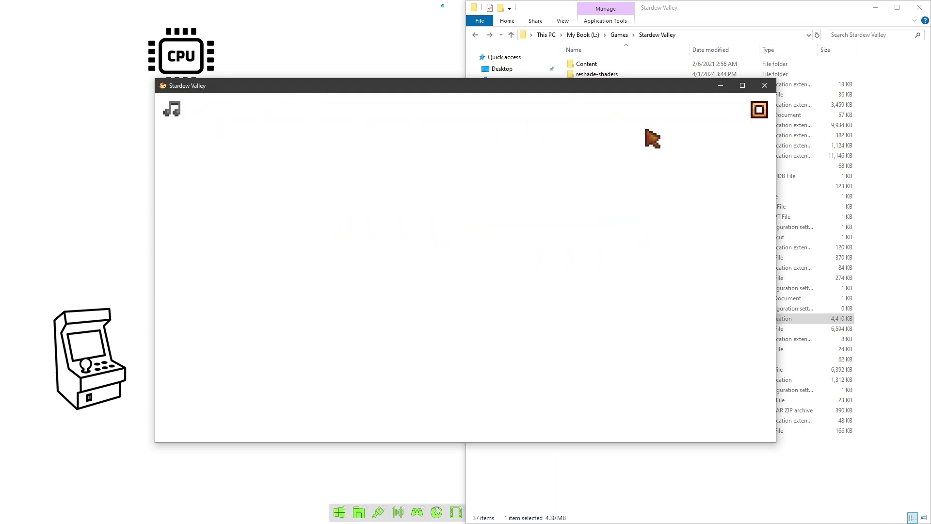
{"action": "left_click", "coordinate": [765, 85]}
{"action": "left_click", "coordinate": [664, 486]}
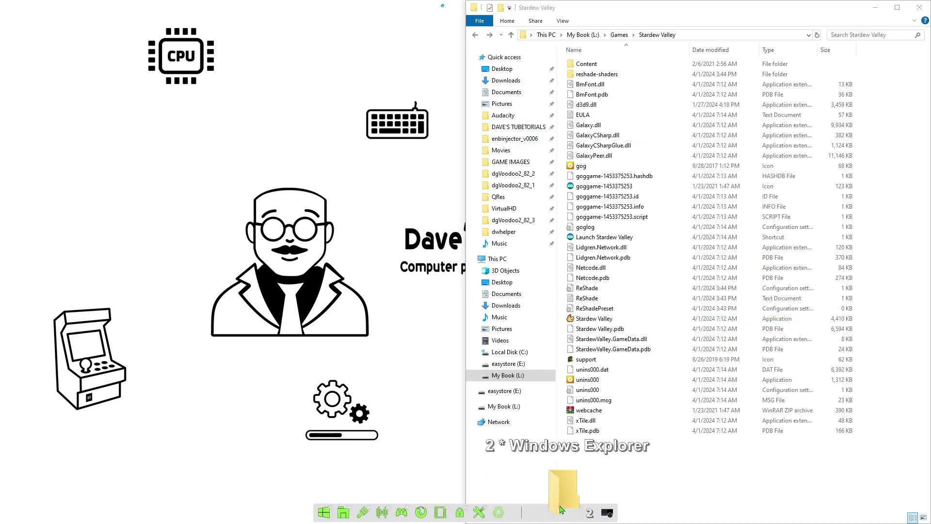
{"action": "mouse_move", "coordinate": [562, 509]}
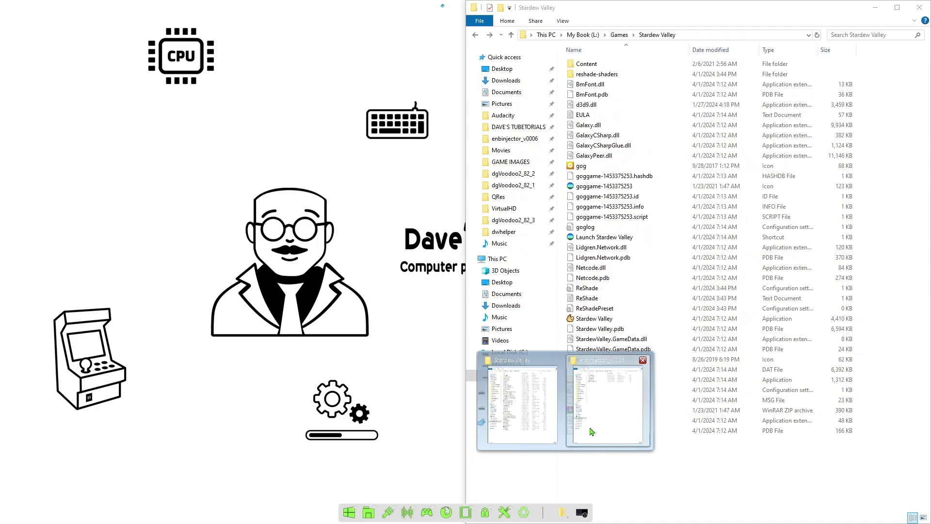
Step: Paste ENBInjector.exe and enbinjector.ini from enbinjector_v0006 into the Stardew Valley folder
{"action": "left_click", "coordinate": [608, 407]}
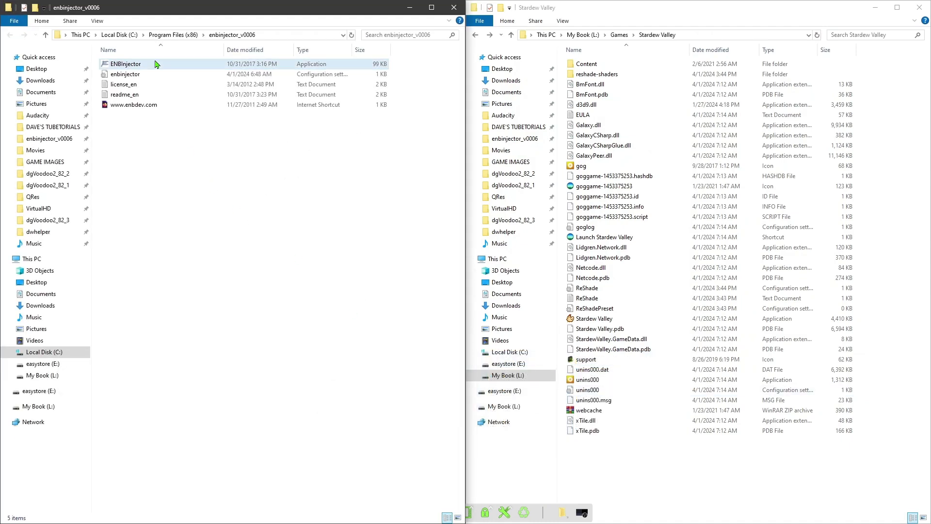
{"action": "left_click", "coordinate": [141, 67]}
{"action": "left_click", "coordinate": [127, 74], "text": "ctrl"}
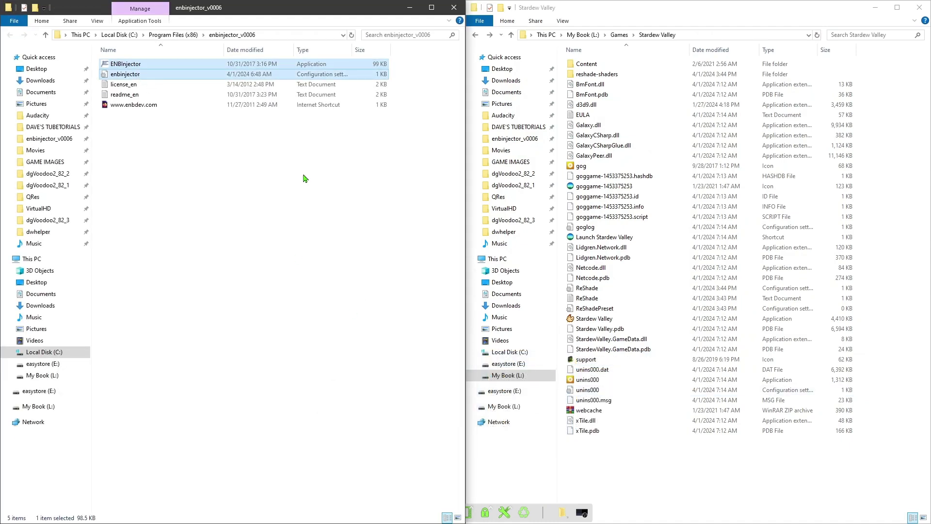
{"action": "left_click", "coordinate": [701, 484]}
{"action": "key", "text": "ctrl+v"}
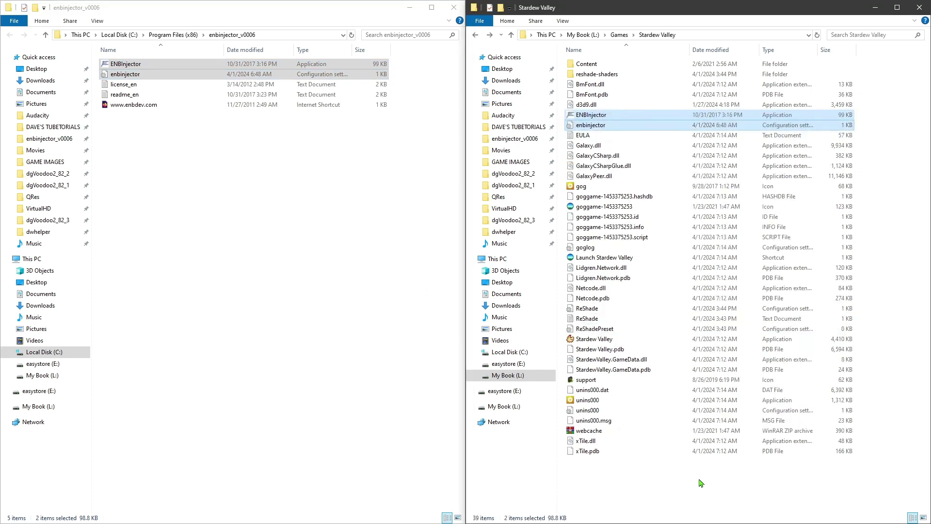
{"action": "left_click", "coordinate": [700, 486]}
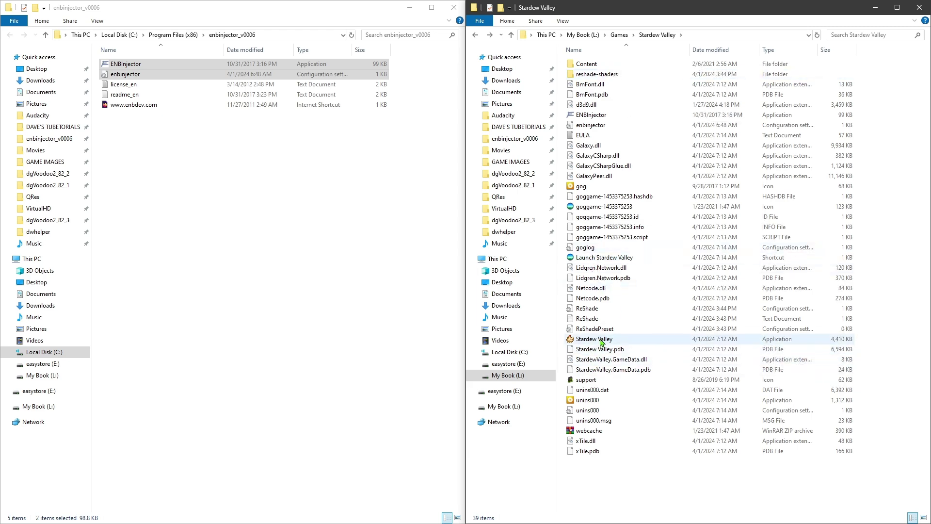
Step: Copy the 'Stardew Valley' file name from its Rename box, leaving the name unchanged
{"action": "right_click", "coordinate": [600, 339]}
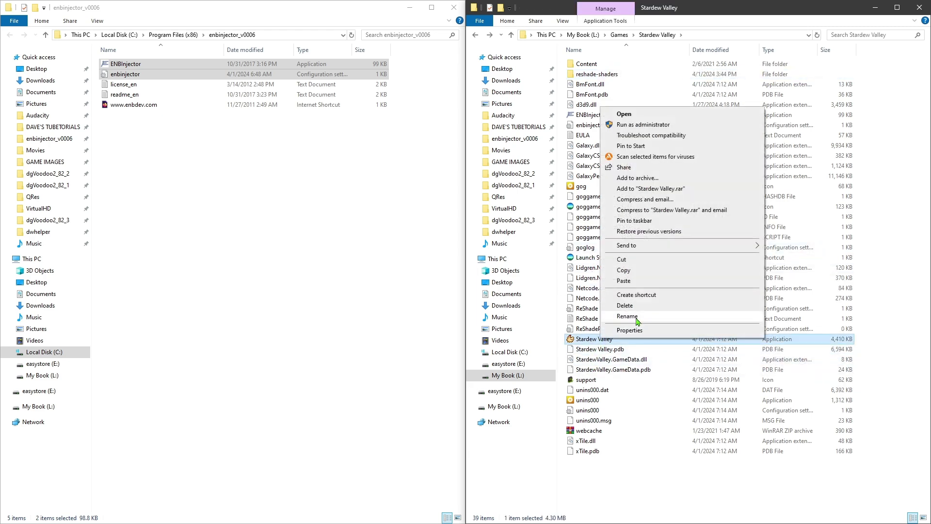
{"action": "left_click", "coordinate": [636, 317]}
{"action": "right_click", "coordinate": [612, 339]}
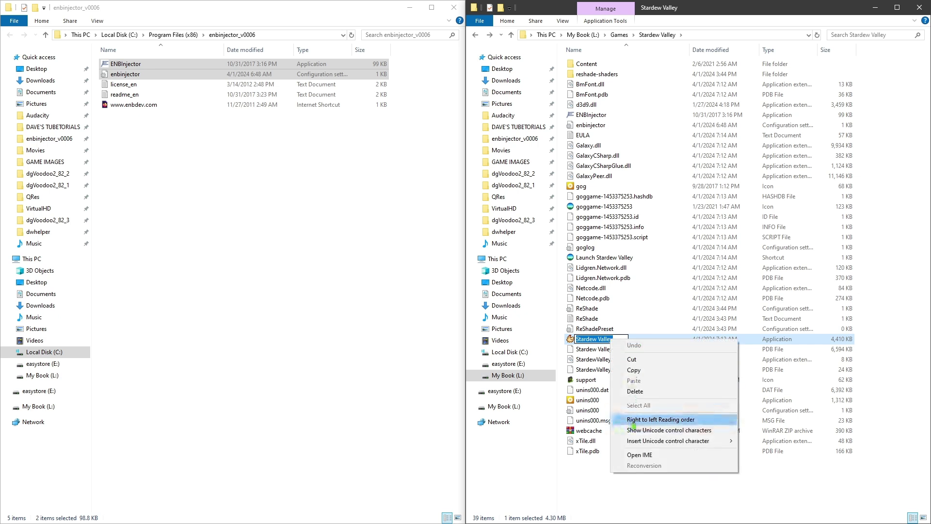
{"action": "left_click", "coordinate": [639, 371]}
{"action": "left_click", "coordinate": [621, 479]}
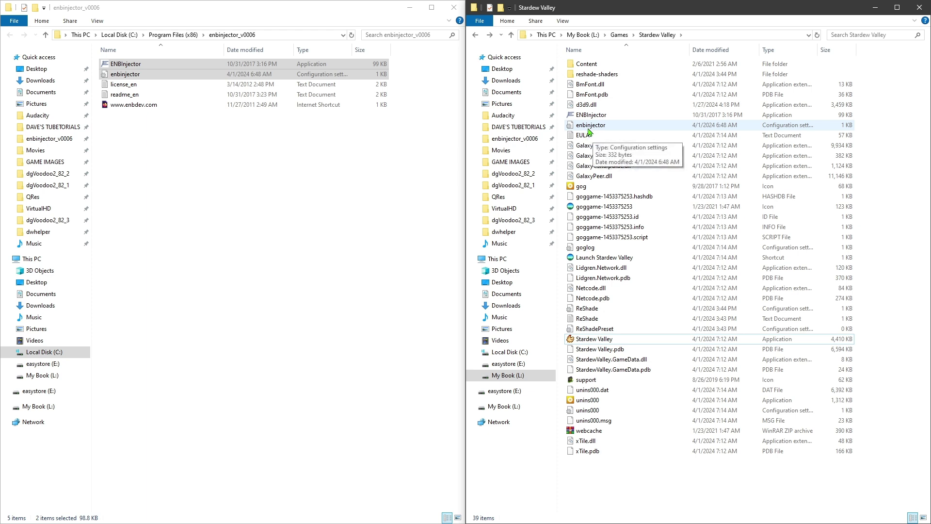
{"action": "double_click", "coordinate": [591, 126]}
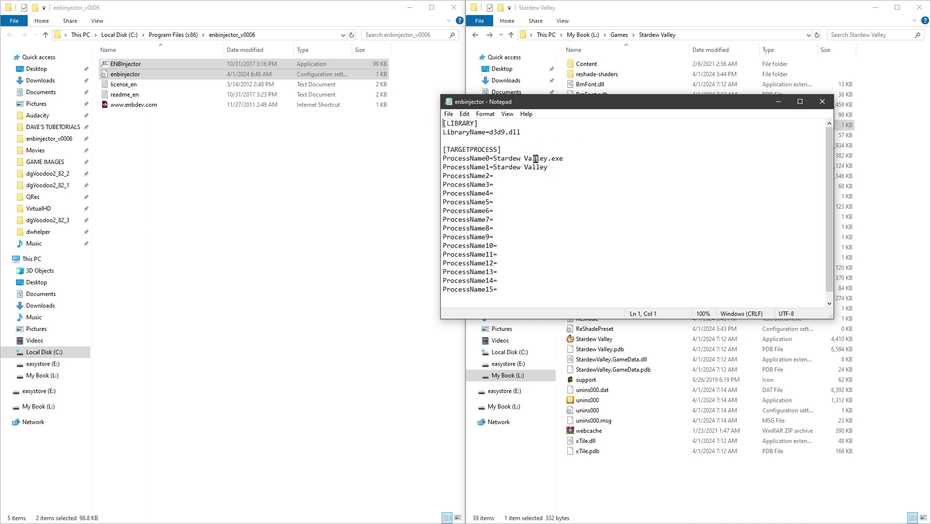
{"action": "left_click_drag", "start_coordinate": [619, 106], "coordinate": [445, 185]}
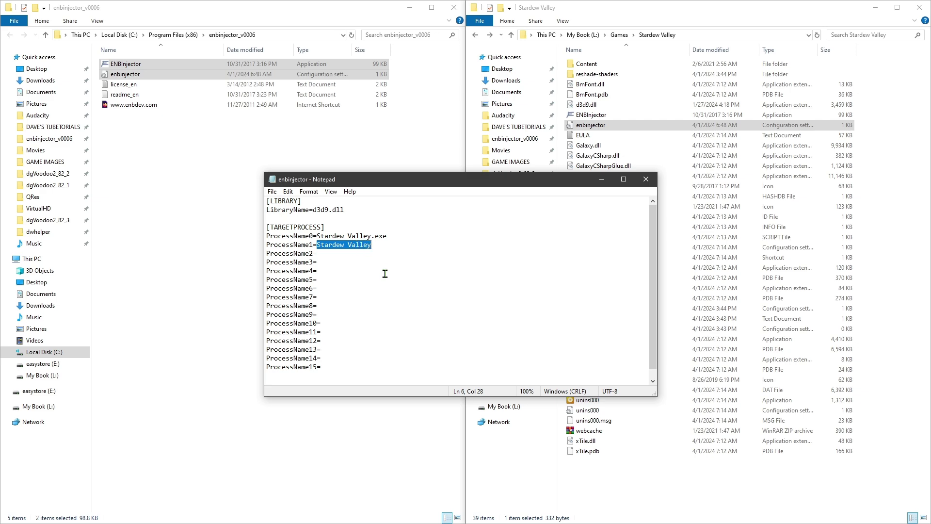
{"action": "left_click", "coordinate": [406, 305]}
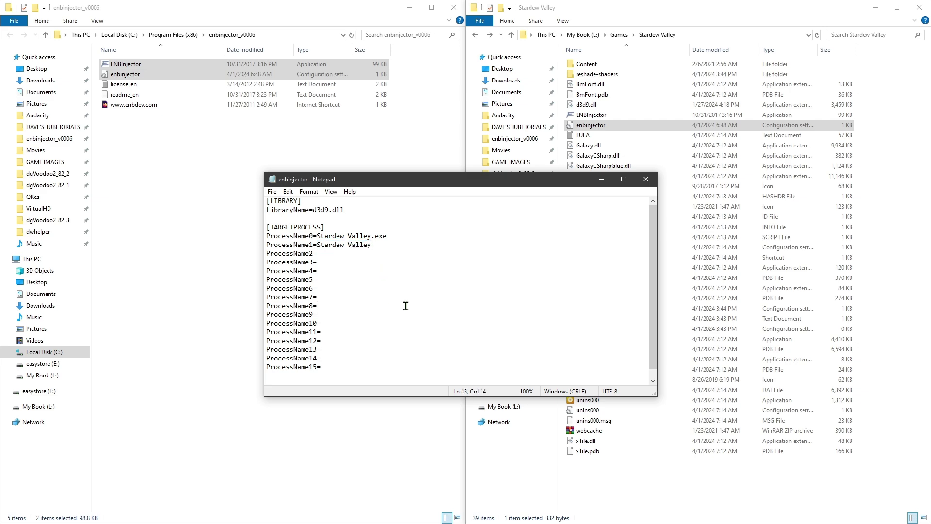
{"action": "left_click", "coordinate": [646, 179]}
Step: Run ENBInjector hidden in the background, launch Stardew Valley.exe, and minimize both folder windows
{"action": "left_click", "coordinate": [600, 492]}
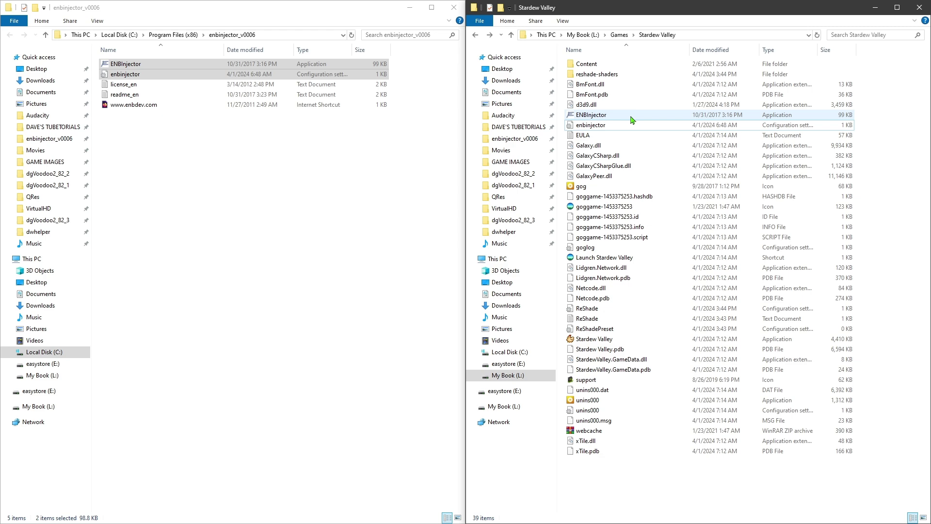
{"action": "double_click", "coordinate": [591, 116]}
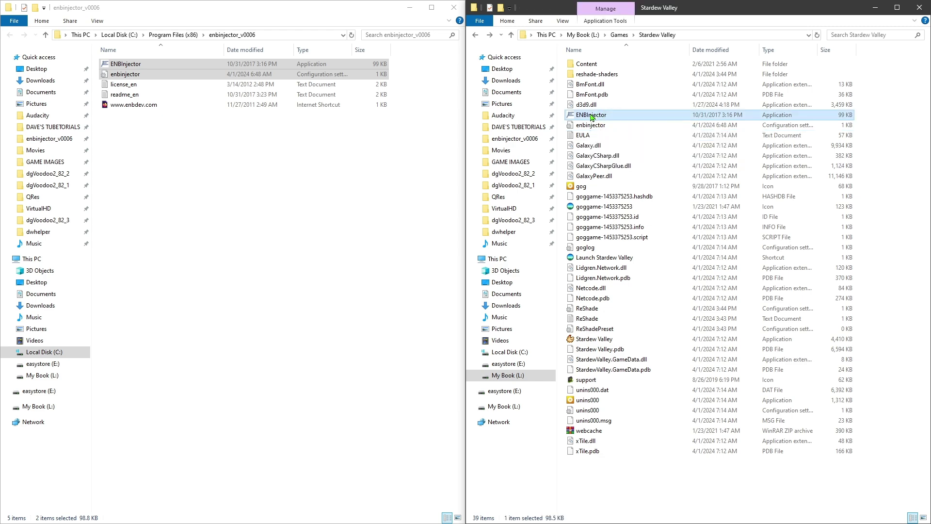
{"action": "left_click", "coordinate": [94, 146]}
{"action": "double_click", "coordinate": [609, 339]}
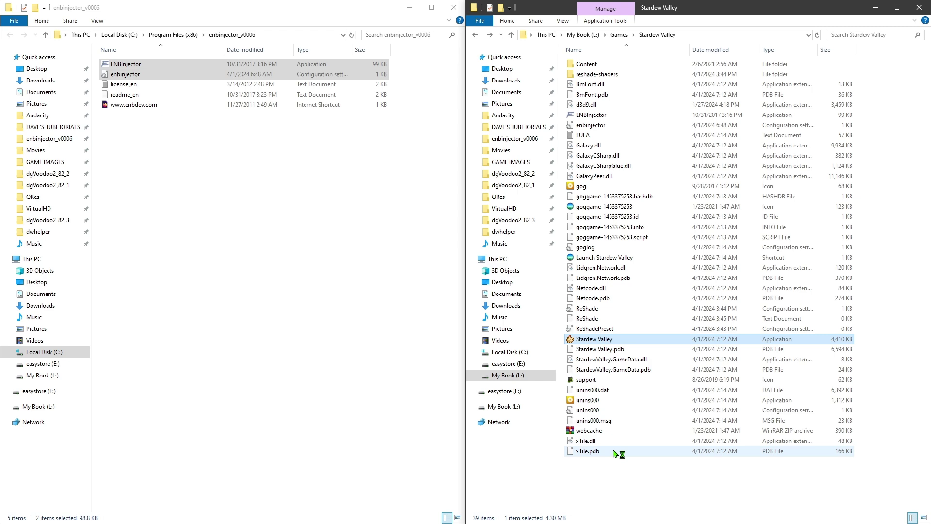
{"action": "left_click", "coordinate": [406, 9]}
{"action": "left_click", "coordinate": [873, 7]}
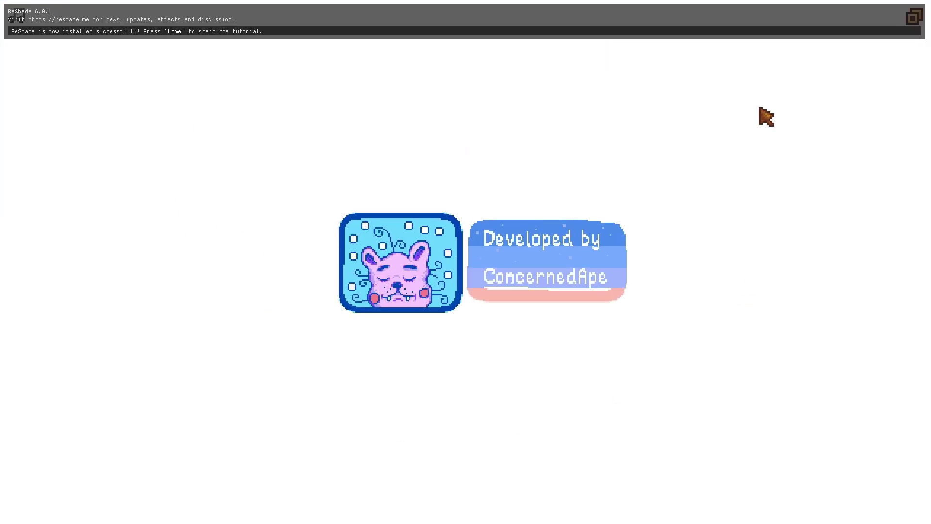
Step: Open the ReShade overlay with Home, enable AdvancedCRT and HQ4X, and order HQ4X first
{"action": "key", "text": "Home"}
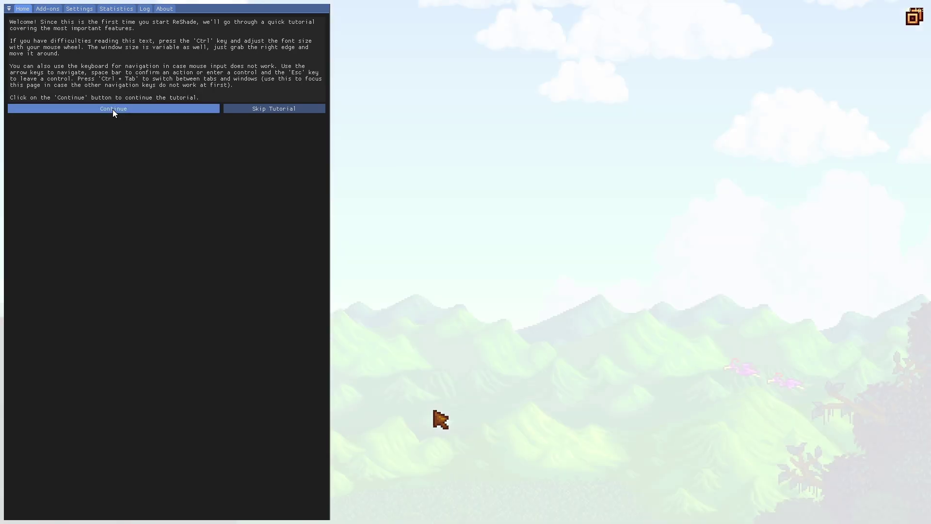
{"action": "left_click", "coordinate": [114, 109]}
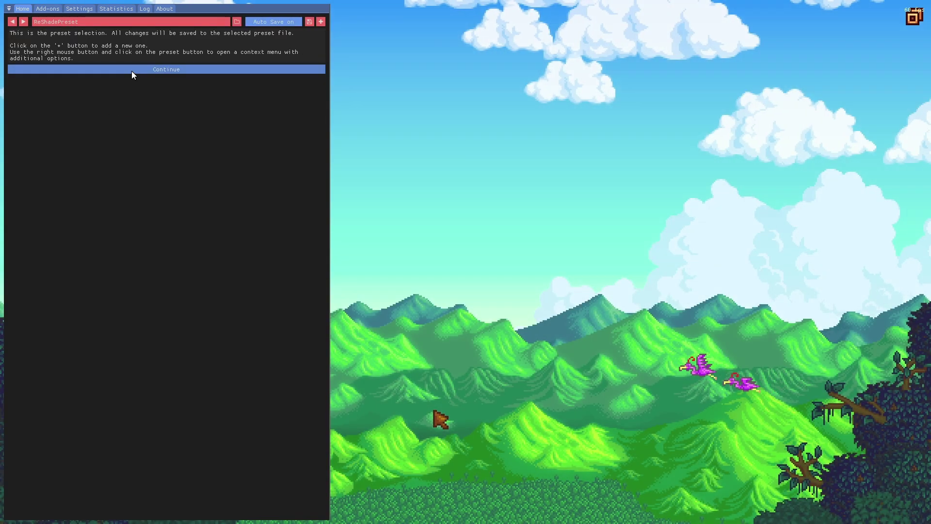
{"action": "left_click", "coordinate": [132, 71]}
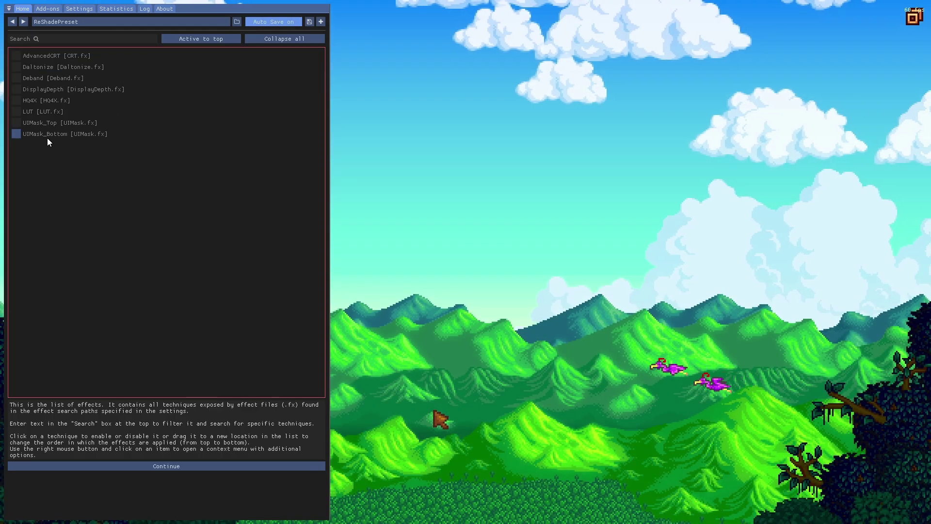
{"action": "left_click", "coordinate": [15, 56]}
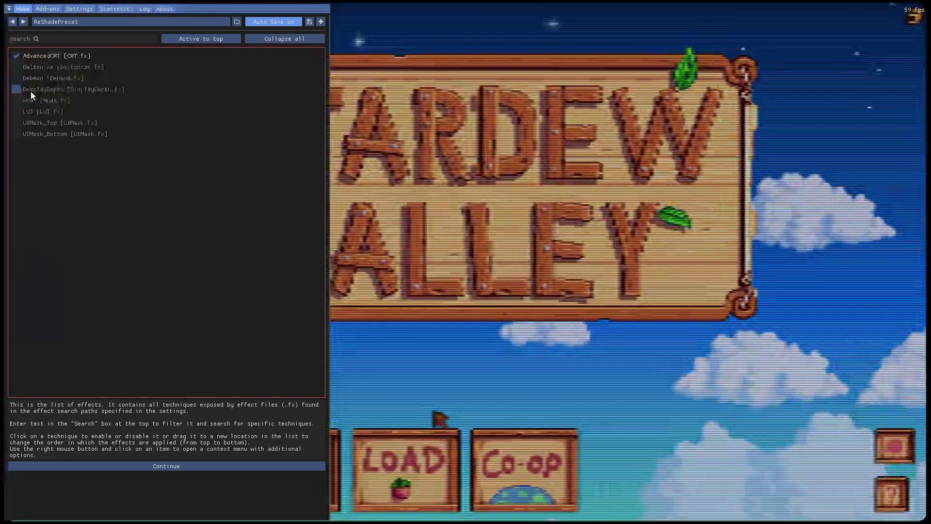
{"action": "left_click", "coordinate": [15, 101]}
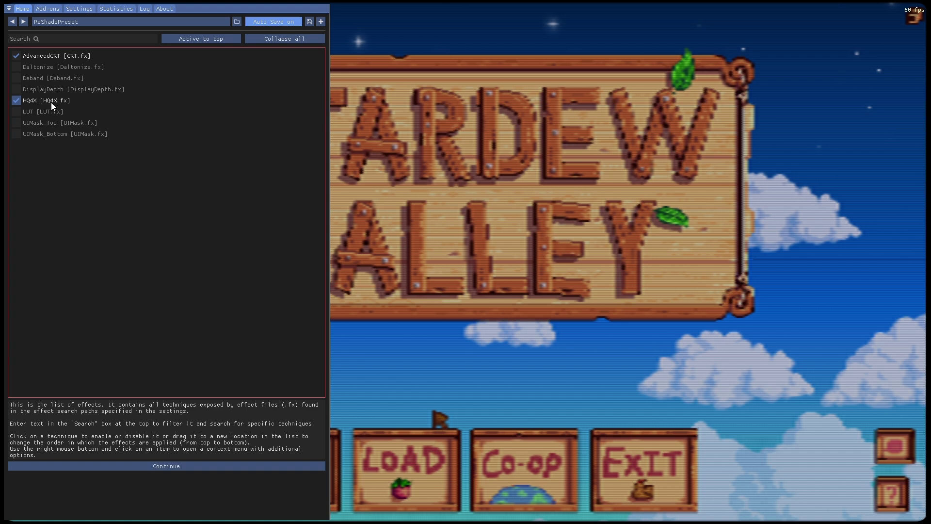
{"action": "left_click_drag", "start_coordinate": [57, 102], "coordinate": [66, 53]}
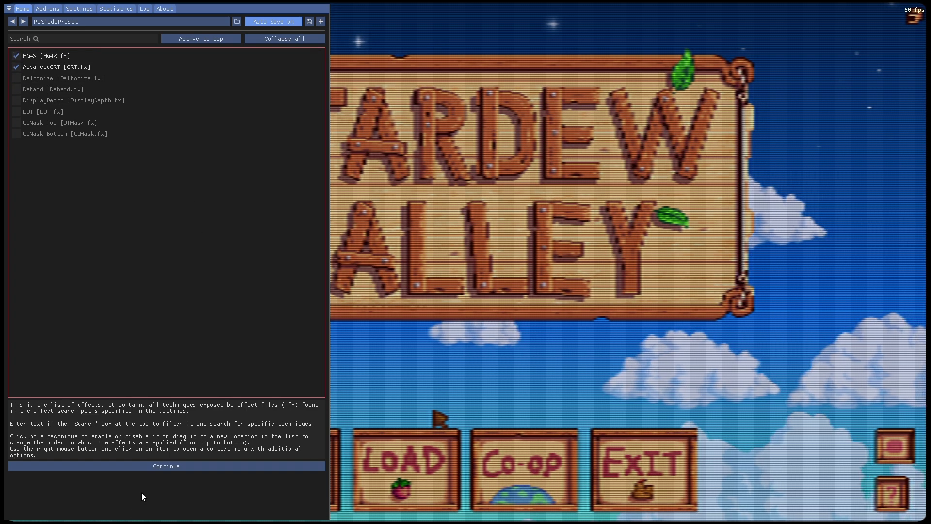
Step: Reach the effect variables and raise HQ4X Strength above 1.500 to about 2.425
{"action": "left_click", "coordinate": [164, 469]}
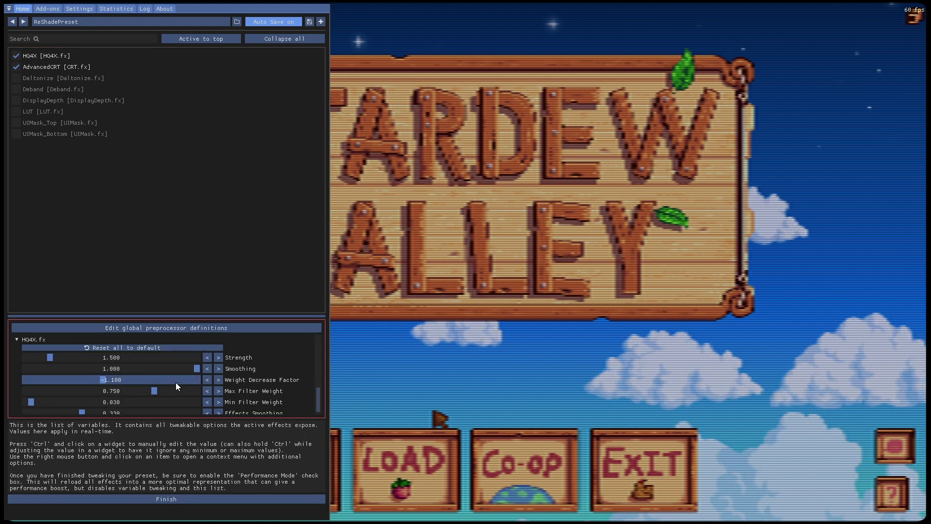
{"action": "mouse_move", "coordinate": [51, 357]}
{"action": "left_mouse_down"}
{"action": "mouse_move", "coordinate": [155, 356]}
{"action": "mouse_move", "coordinate": [46, 362]}
{"action": "mouse_move", "coordinate": [66, 360]}
{"action": "left_mouse_up"}
{"action": "scroll", "coordinate": [248, 392], "scroll_direction": "down", "scroll_amount": 10}
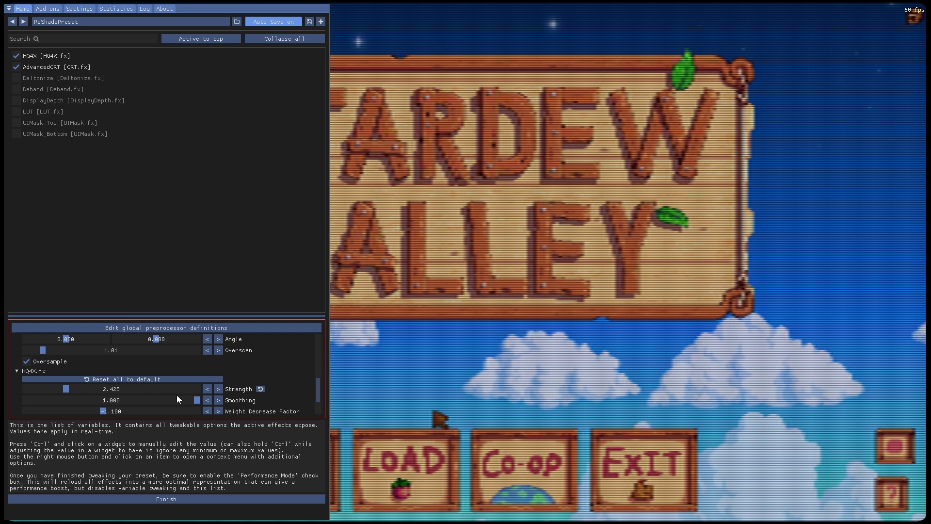
{"action": "scroll", "coordinate": [268, 360], "scroll_direction": "up", "scroll_amount": 5}
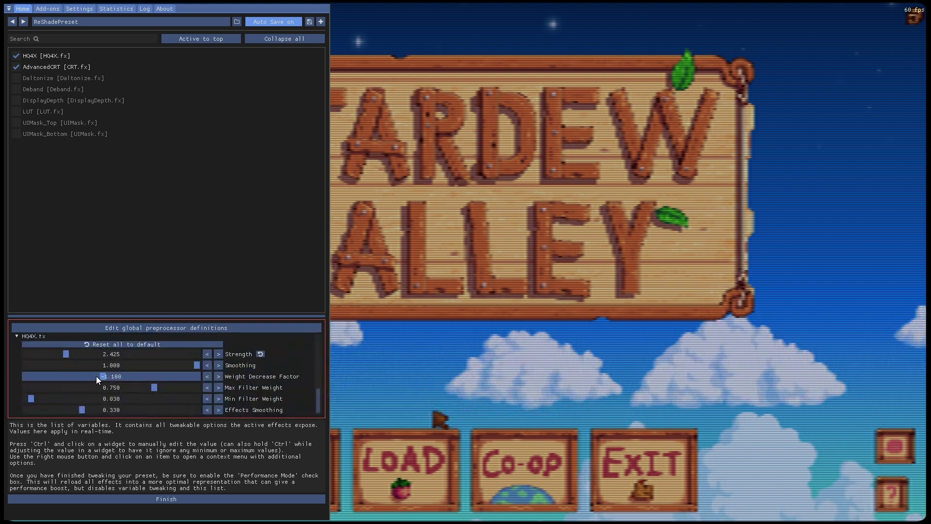
{"action": "scroll", "coordinate": [176, 379], "scroll_direction": "down", "scroll_amount": 4}
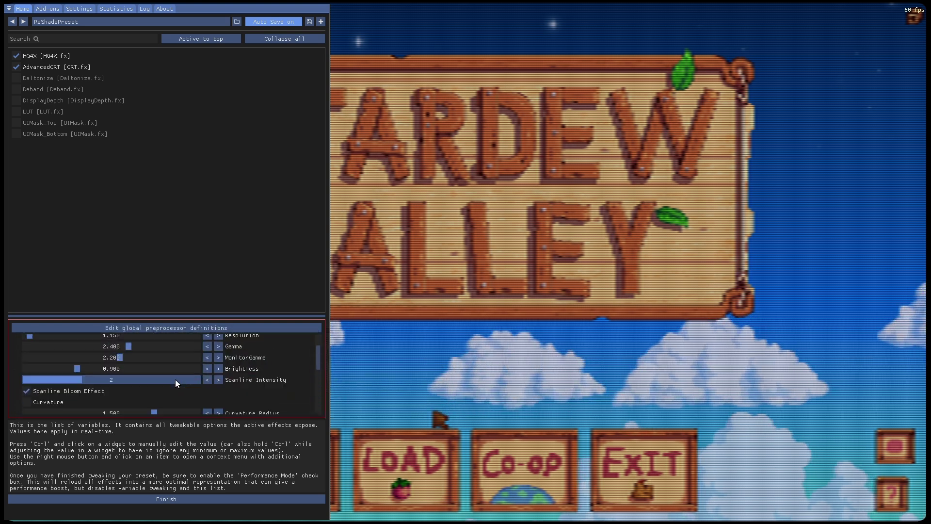
{"action": "scroll", "coordinate": [176, 379], "scroll_direction": "up", "scroll_amount": 4}
{"action": "scroll", "coordinate": [176, 380], "scroll_direction": "down", "scroll_amount": 4}
{"action": "scroll", "coordinate": [175, 379], "scroll_direction": "up", "scroll_amount": 5}
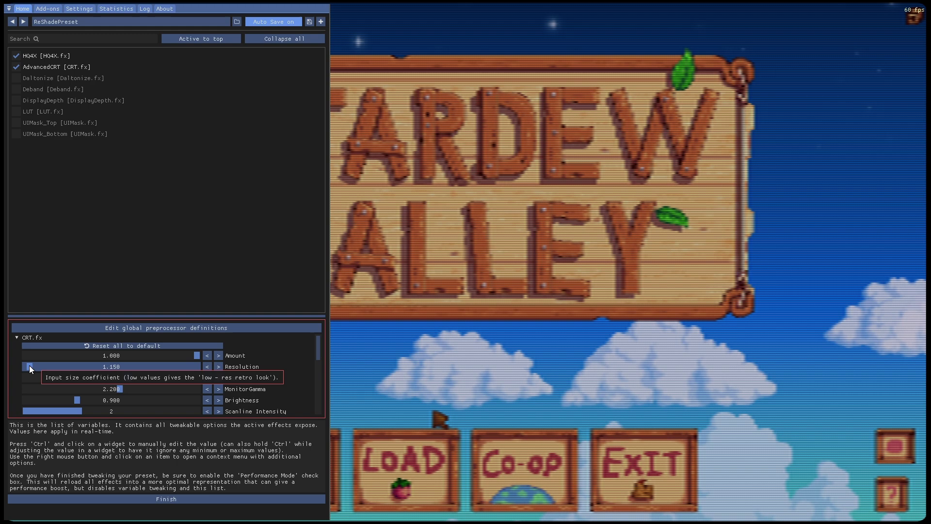
Step: Raise AdvancedCRT's CRT Resolution and turn off Scanline Bloom Effect and Oversample
{"action": "left_click_drag", "start_coordinate": [29, 365], "coordinate": [179, 368]}
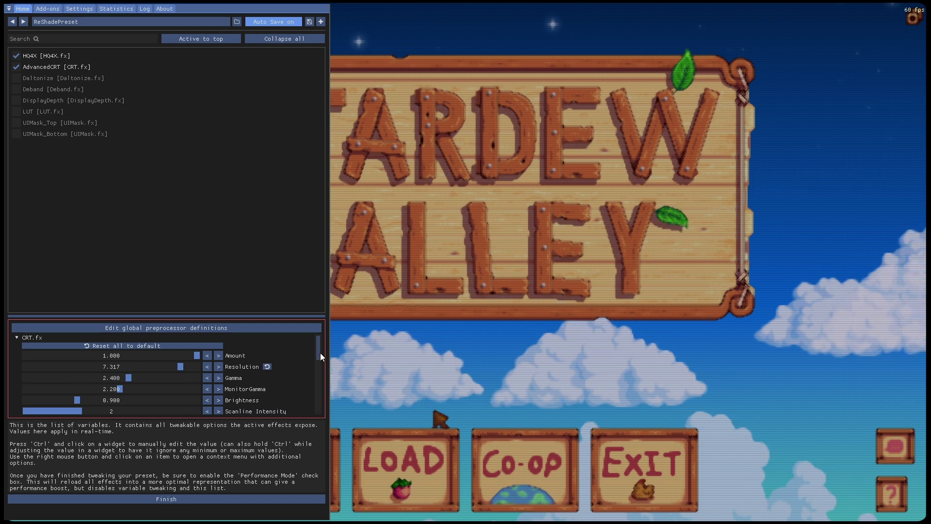
{"action": "left_click_drag", "start_coordinate": [316, 358], "coordinate": [318, 374]}
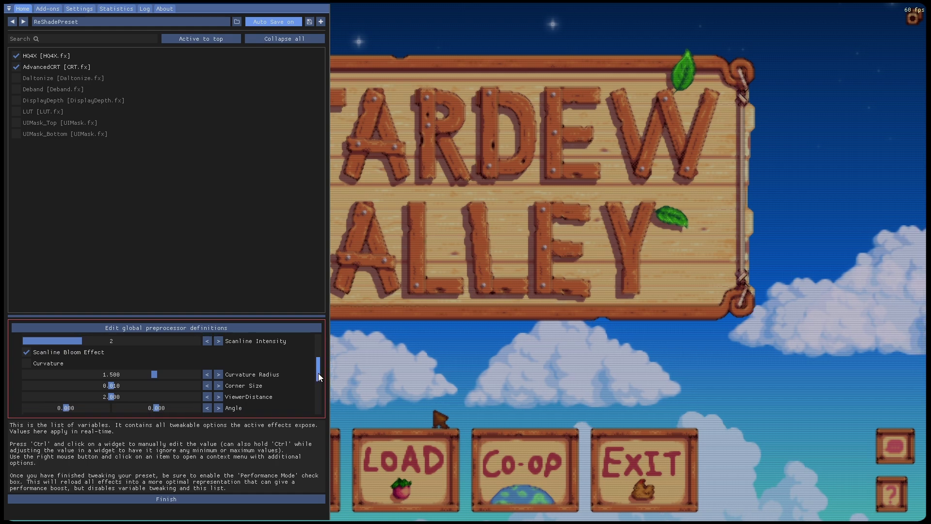
{"action": "left_click", "coordinate": [26, 353]}
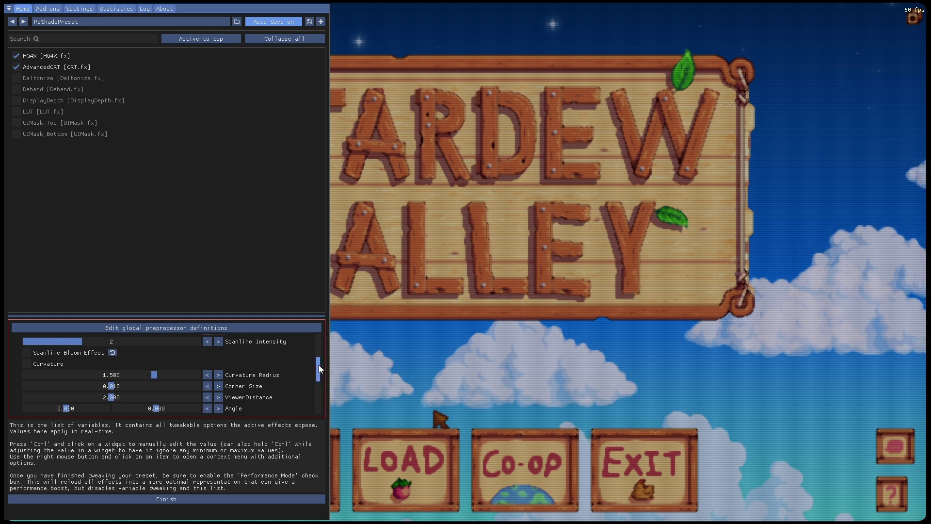
{"action": "left_click_drag", "start_coordinate": [319, 365], "coordinate": [318, 379]}
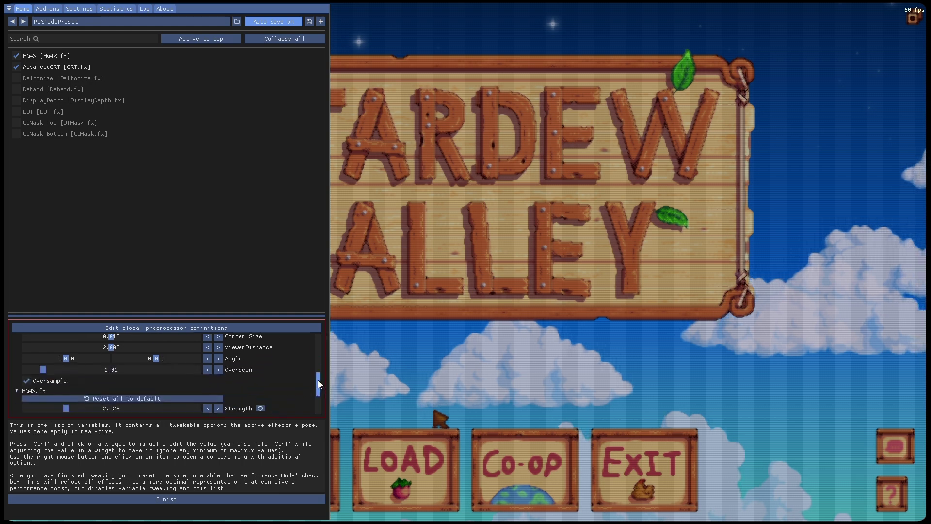
{"action": "left_click", "coordinate": [27, 382]}
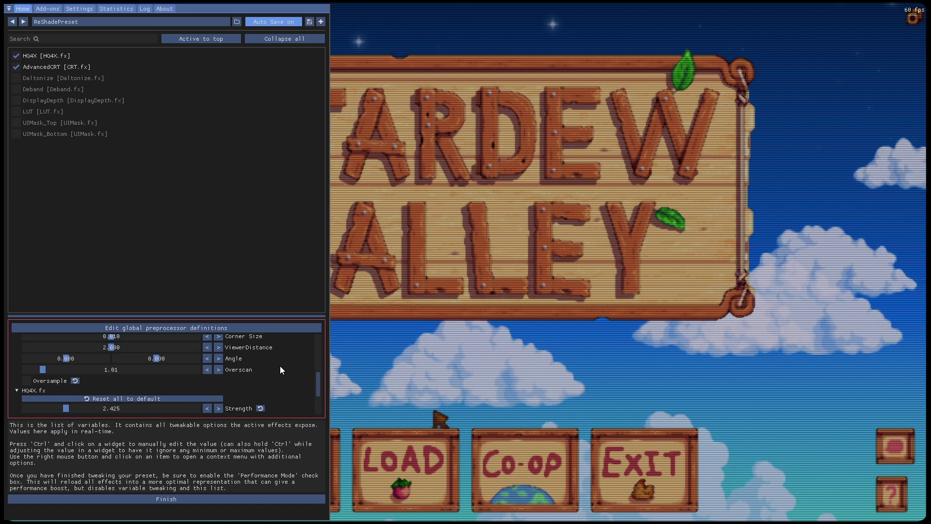
{"action": "mouse_move", "coordinate": [318, 382]}
{"action": "left_mouse_down"}
{"action": "mouse_move", "coordinate": [316, 402]}
{"action": "mouse_move", "coordinate": [313, 394]}
{"action": "left_mouse_up"}
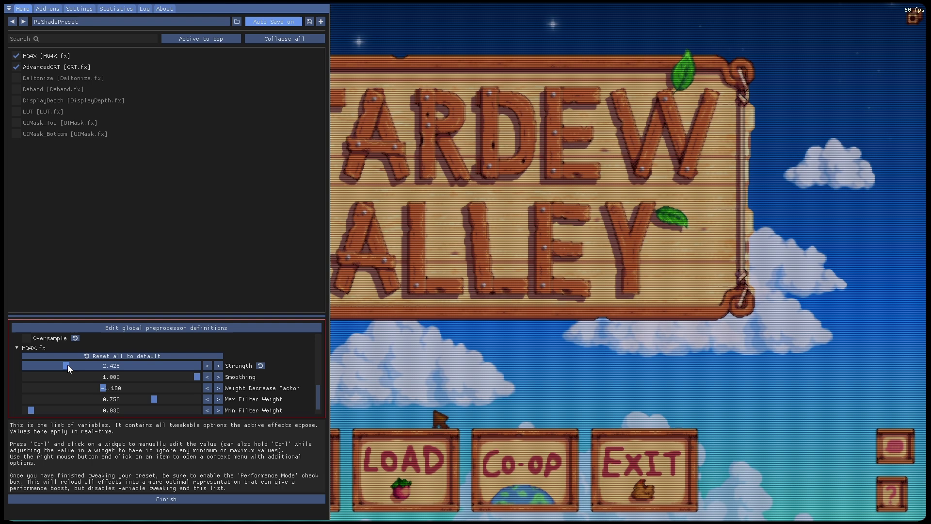
Step: Bring HQ4X Strength down to exactly 1.500
{"action": "mouse_move", "coordinate": [66, 365]}
{"action": "left_mouse_down"}
{"action": "mouse_move", "coordinate": [12, 365]}
{"action": "mouse_move", "coordinate": [156, 370]}
{"action": "mouse_move", "coordinate": [54, 371]}
{"action": "left_mouse_up"}
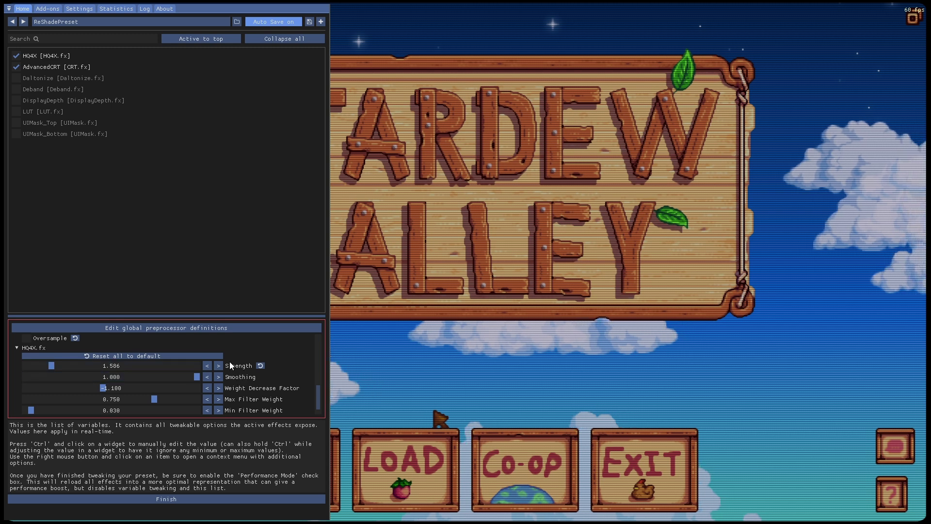
{"action": "left_click", "coordinate": [208, 366]}
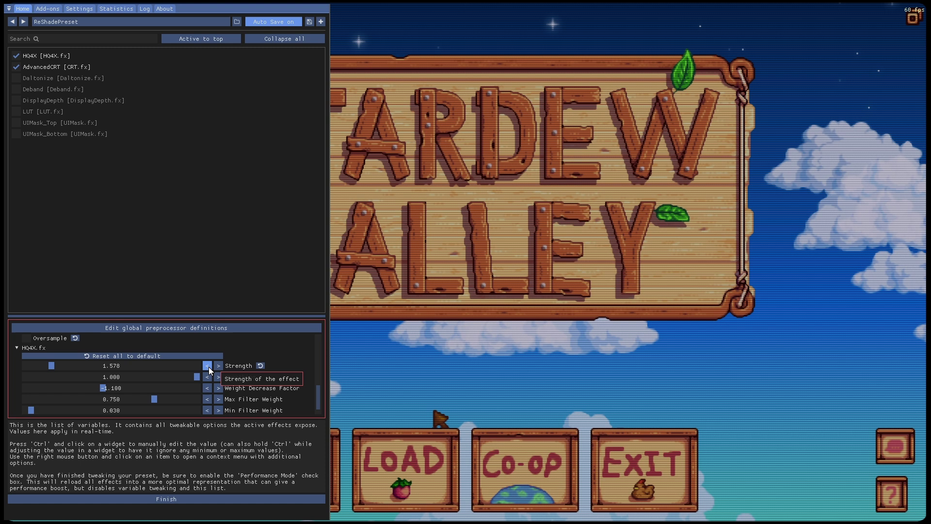
{"action": "left_click", "coordinate": [207, 366]}
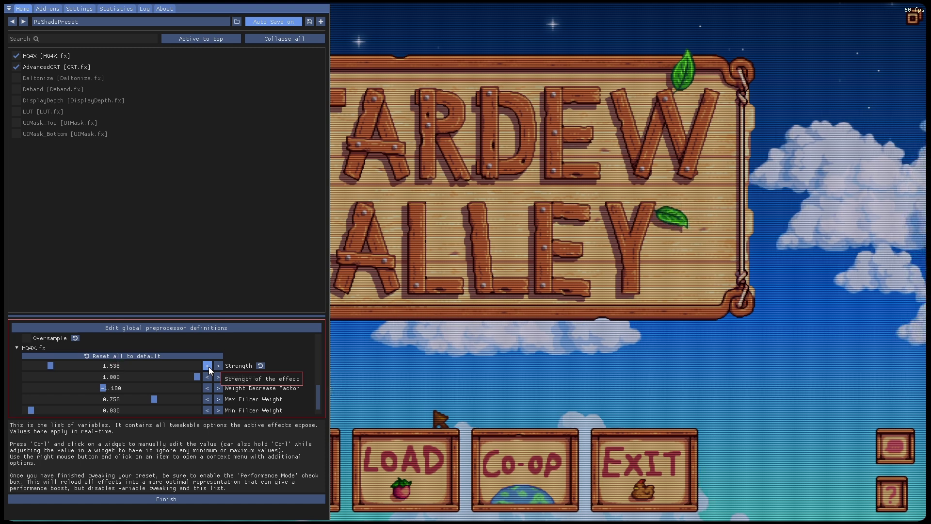
{"action": "left_click", "coordinate": [208, 365]}
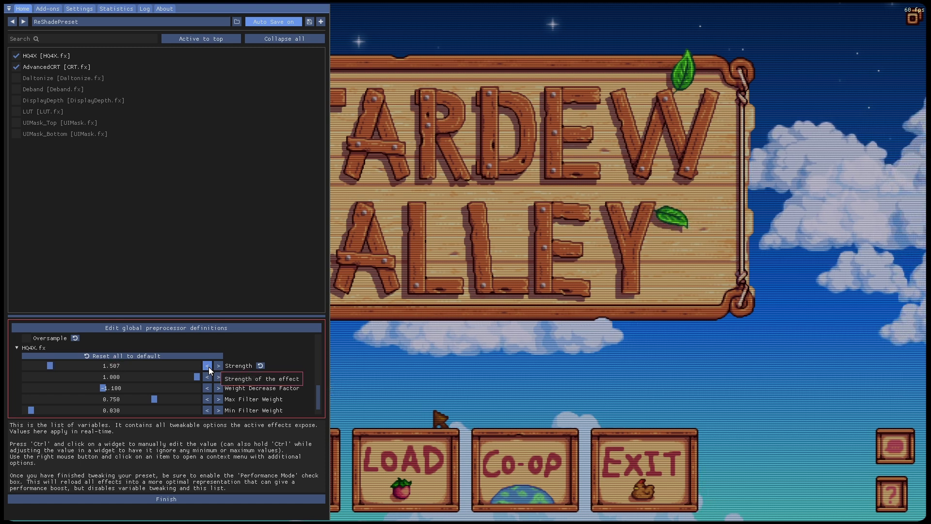
{"action": "left_click", "coordinate": [207, 365]}
{"action": "left_click", "coordinate": [208, 365]}
{"action": "left_click", "coordinate": [207, 366]}
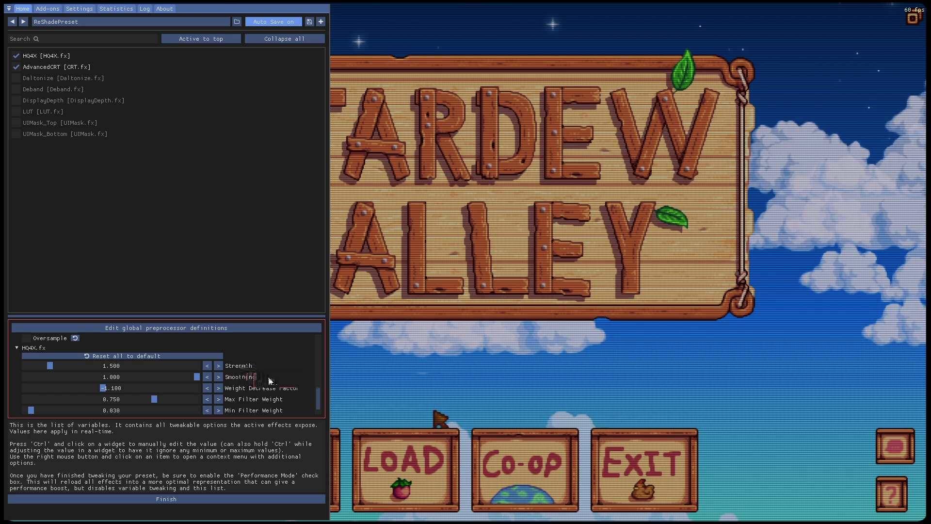
Step: Set AdvancedCRT Brightness to exactly 1.500 and finish the ReShade tutorial
{"action": "left_click_drag", "start_coordinate": [319, 398], "coordinate": [301, 357]}
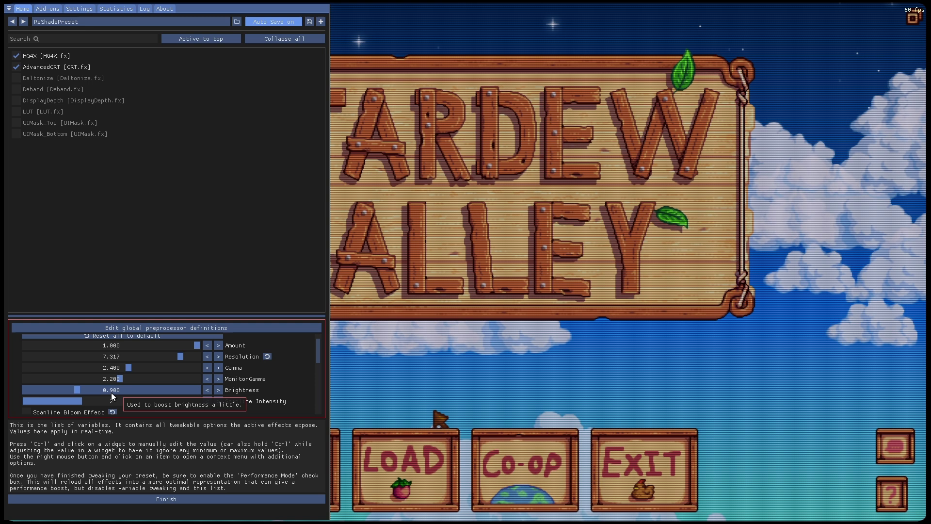
{"action": "left_click_drag", "start_coordinate": [75, 388], "coordinate": [113, 388]}
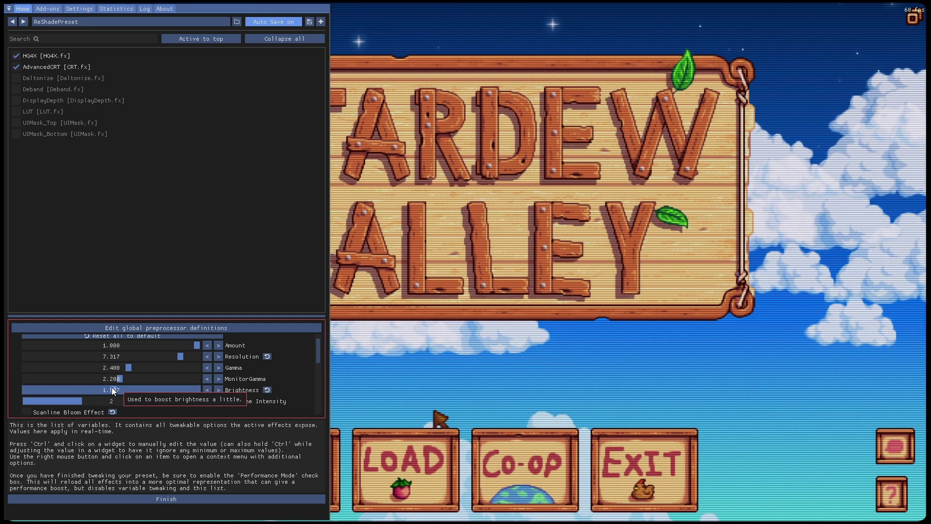
{"action": "left_click", "coordinate": [207, 390]}
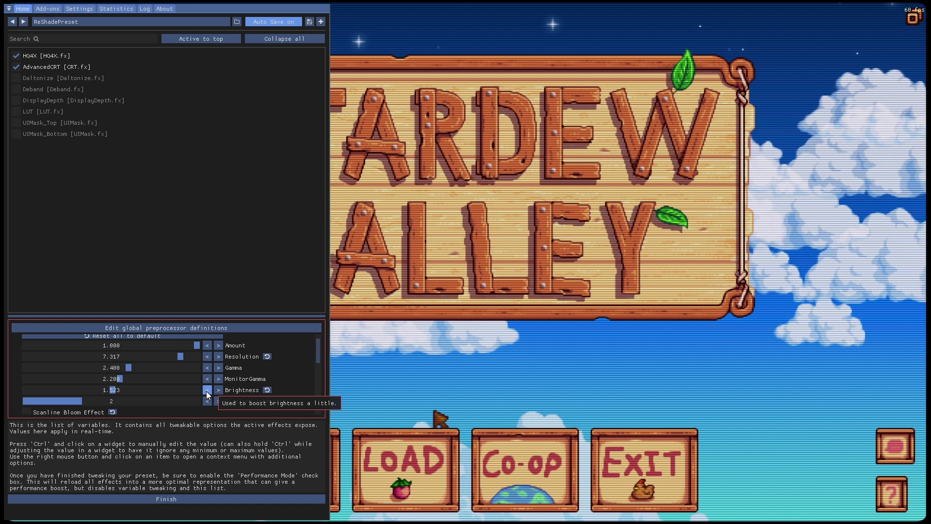
{"action": "left_click", "coordinate": [207, 389]}
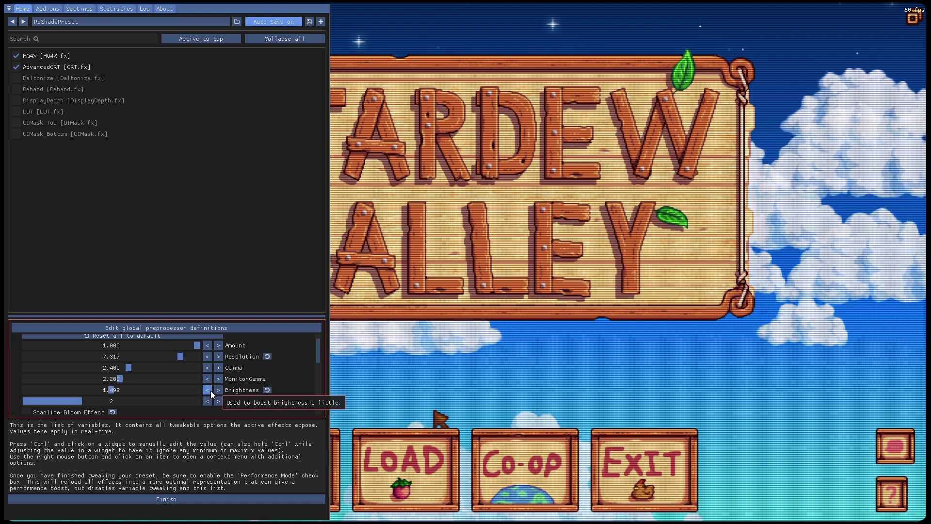
{"action": "left_click", "coordinate": [171, 500]}
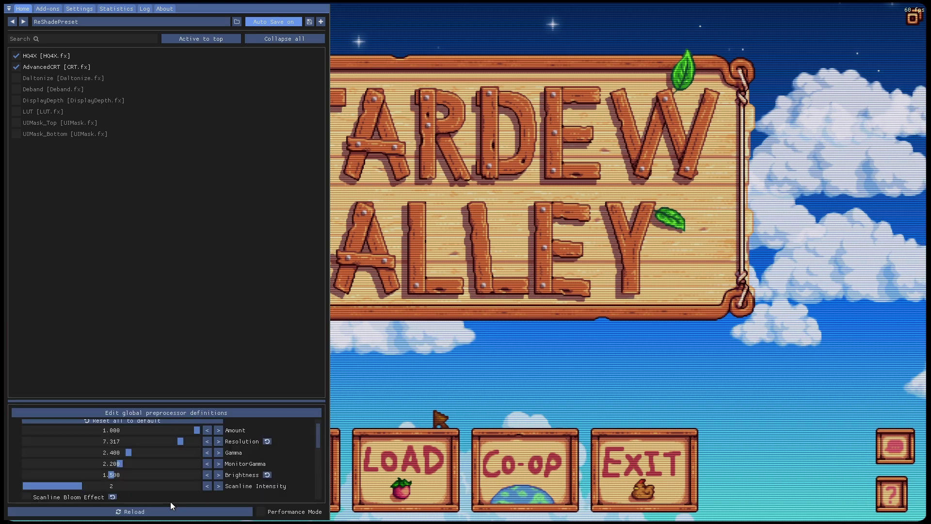
Step: Enable Performance Mode, then hide and reshow the overlay to compare the optimised title screen
{"action": "left_click", "coordinate": [261, 512]}
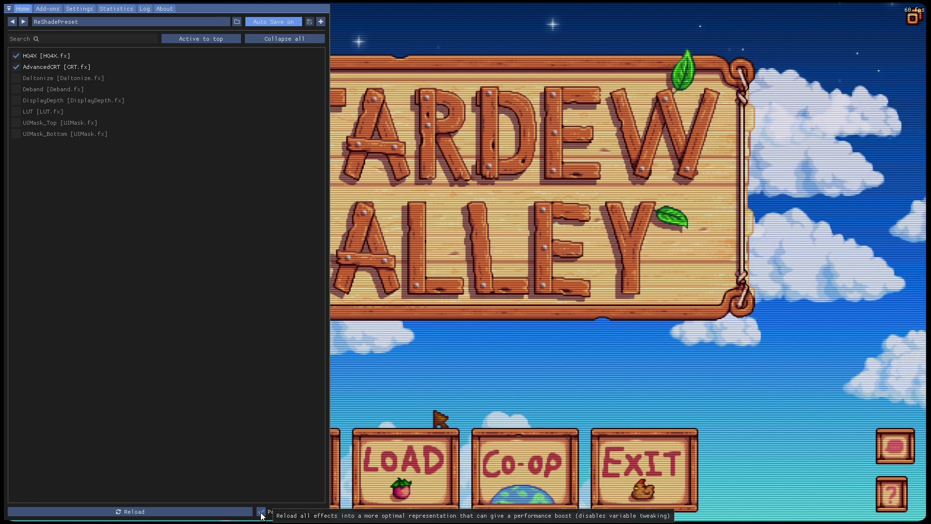
{"action": "key", "text": "Home"}
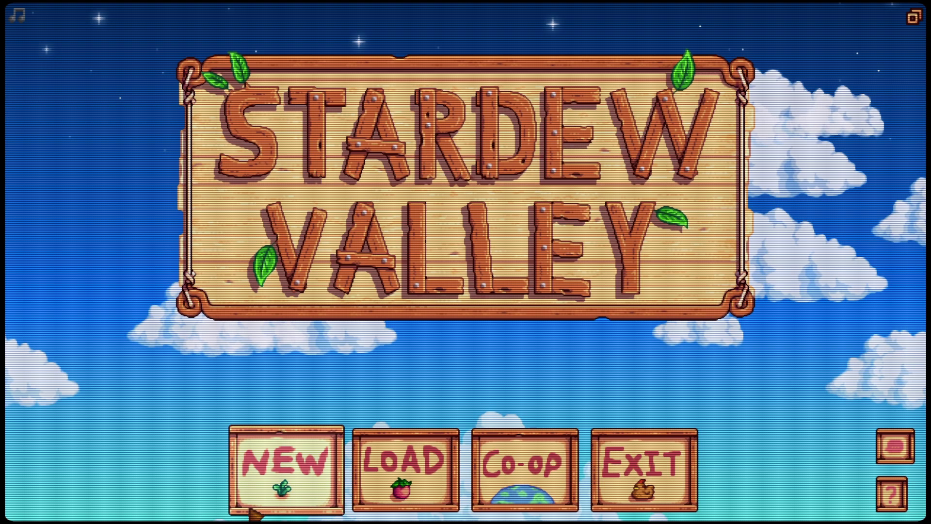
{"action": "key", "text": "Home"}
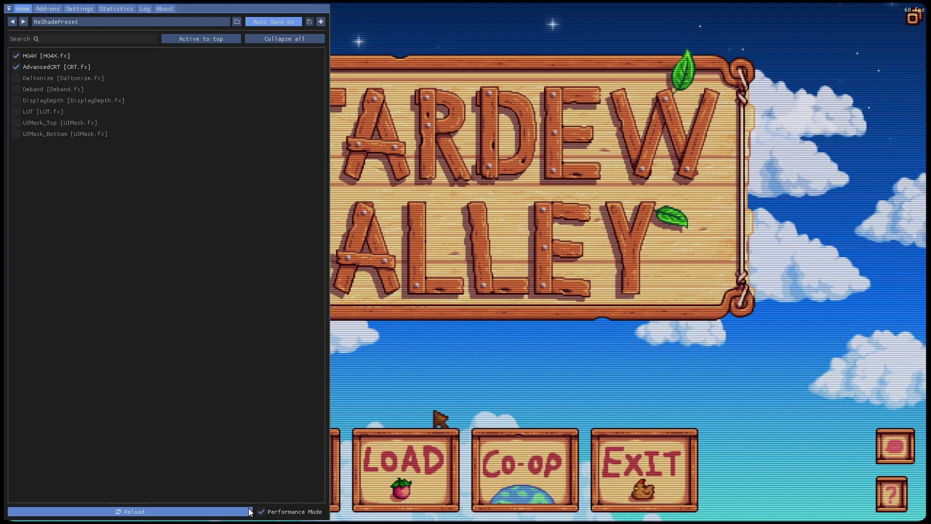
{"action": "key", "text": "Home"}
{"action": "key", "text": "Home"}
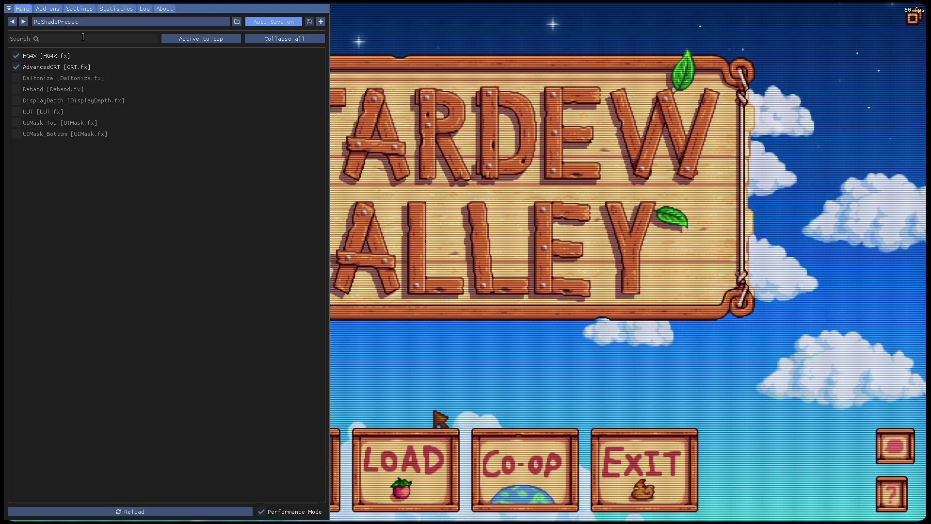
Step: In Settings under Overlay & Styling, set Show FPS to display only while the overlay is open
{"action": "left_click", "coordinate": [76, 9]}
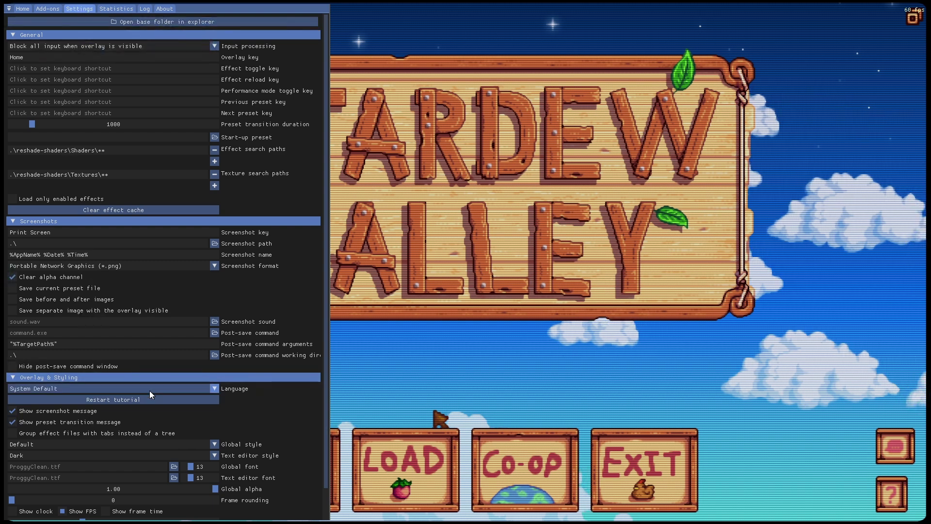
{"action": "scroll", "coordinate": [149, 391], "scroll_direction": "down", "scroll_amount": 1}
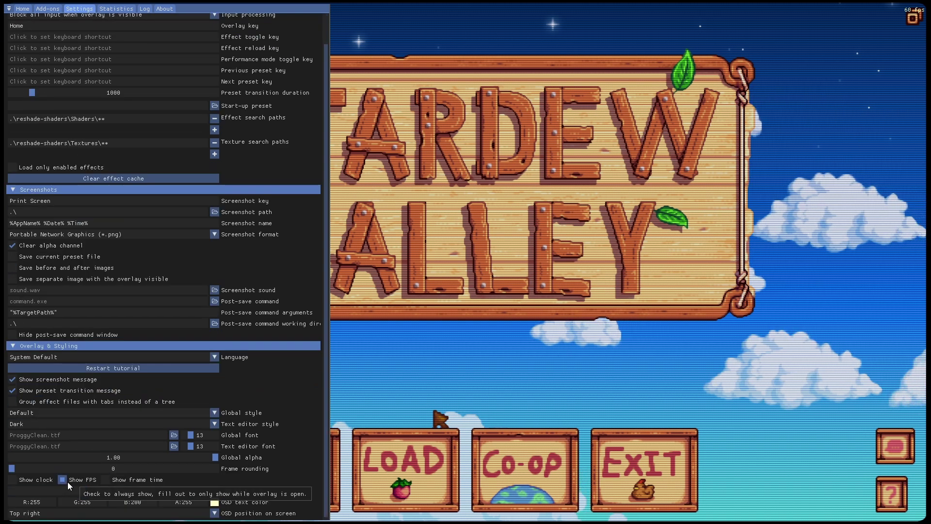
{"action": "scroll", "coordinate": [164, 480], "scroll_direction": "down", "scroll_amount": 1}
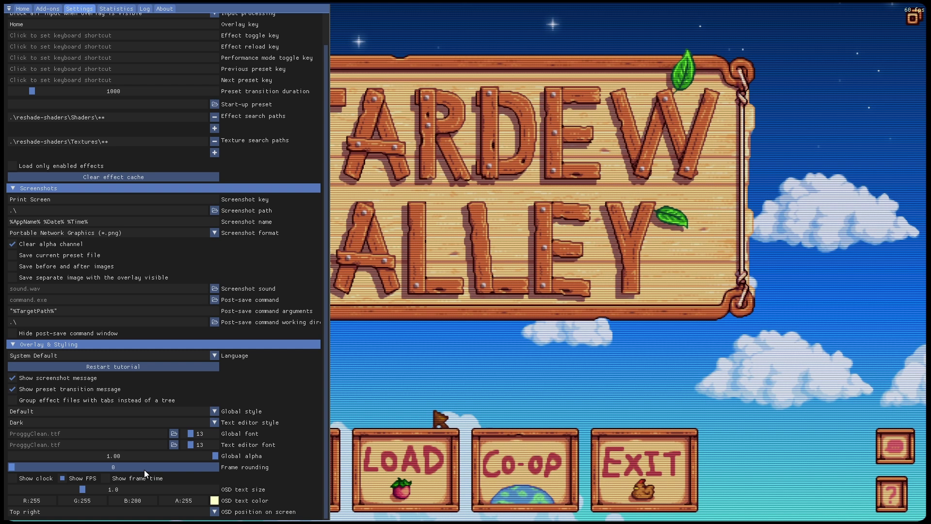
{"action": "left_click", "coordinate": [63, 476]}
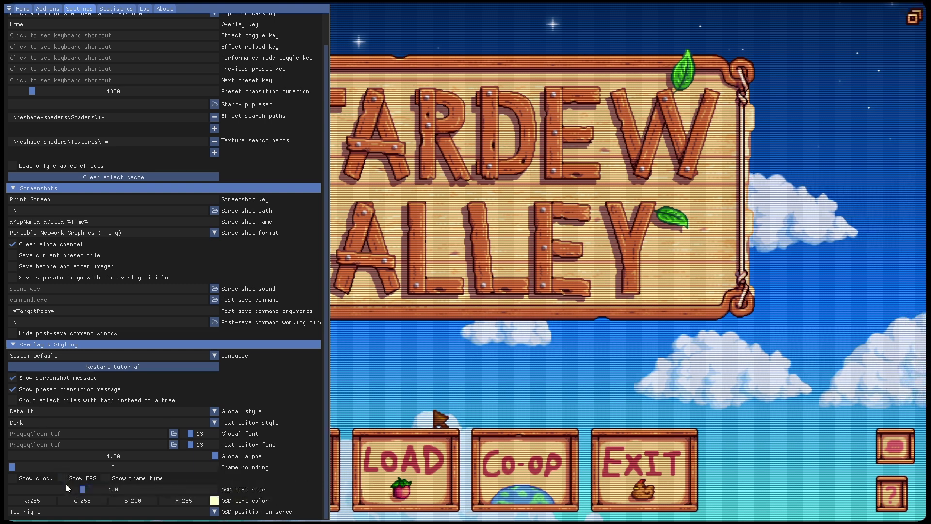
{"action": "left_click", "coordinate": [63, 478]}
{"action": "left_click", "coordinate": [66, 478]}
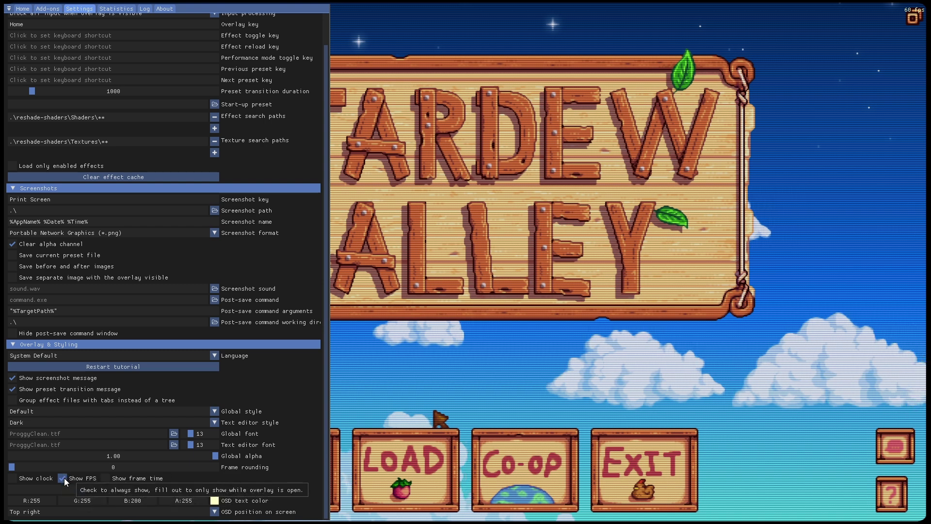
{"action": "left_click", "coordinate": [63, 480]}
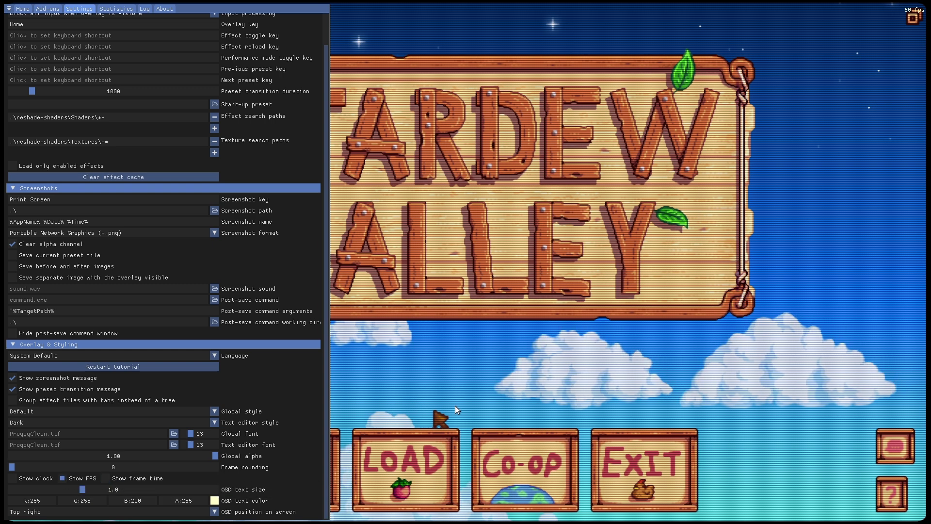
Step: Switch Show FPS to always visible and close the overlay, leaving about 68 FPS displayed
{"action": "key", "text": "Home"}
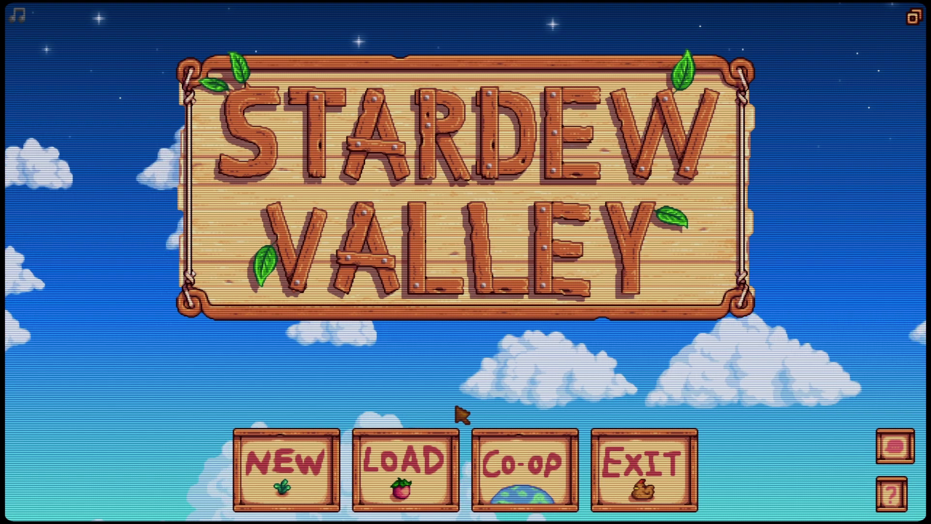
{"action": "key", "text": "Home"}
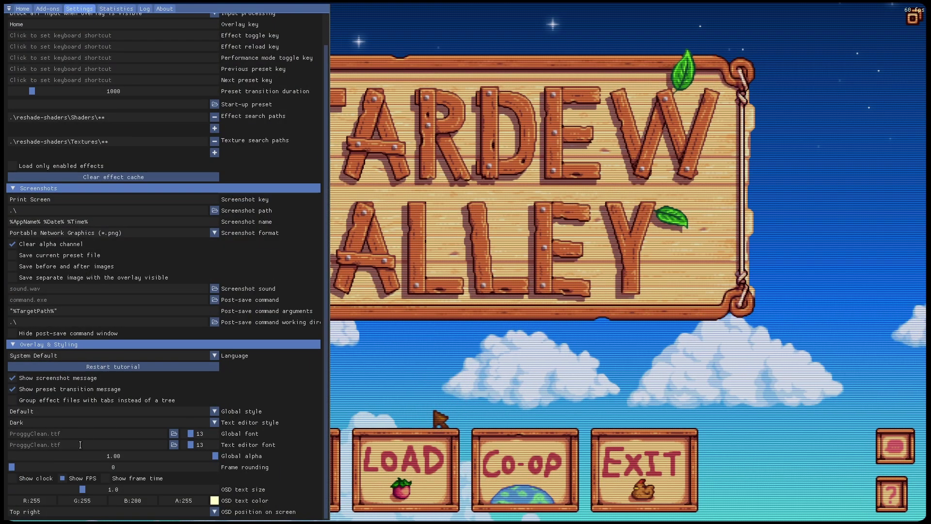
{"action": "left_click", "coordinate": [63, 478]}
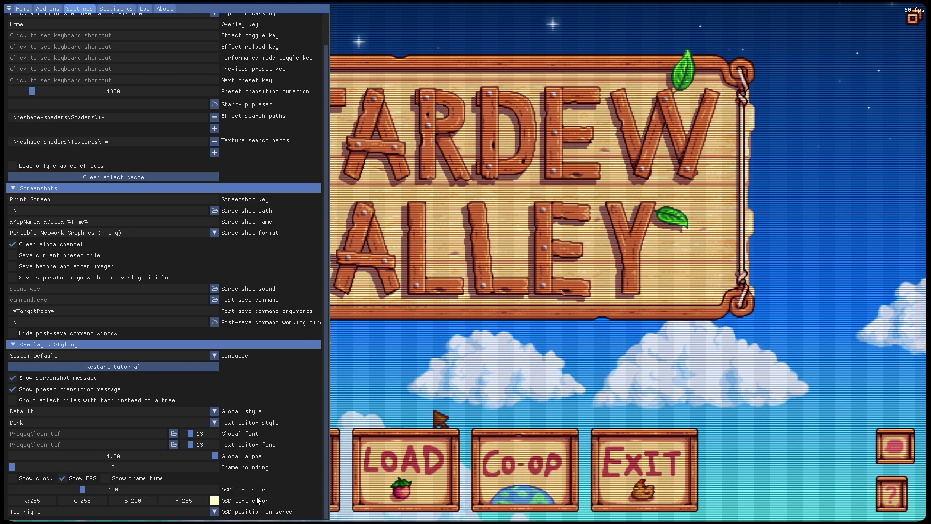
{"action": "key", "text": "Home"}
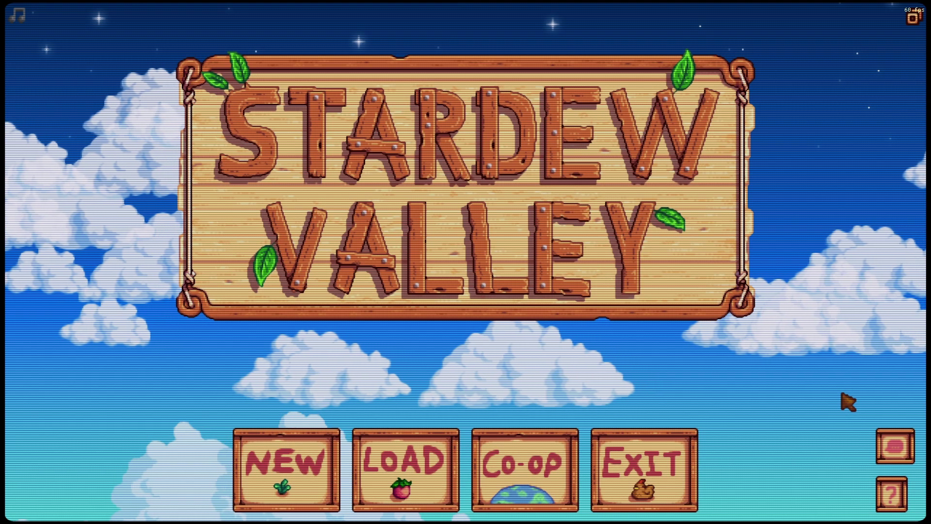
Step: Quit Stardew Valley with Alt+F4 to return to the Windows desktop
{"action": "key", "text": "alt+F4"}
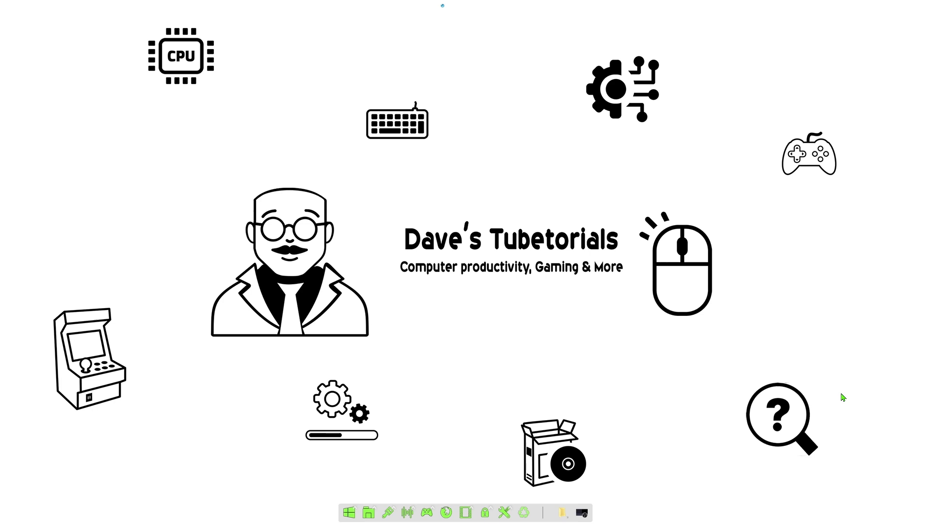